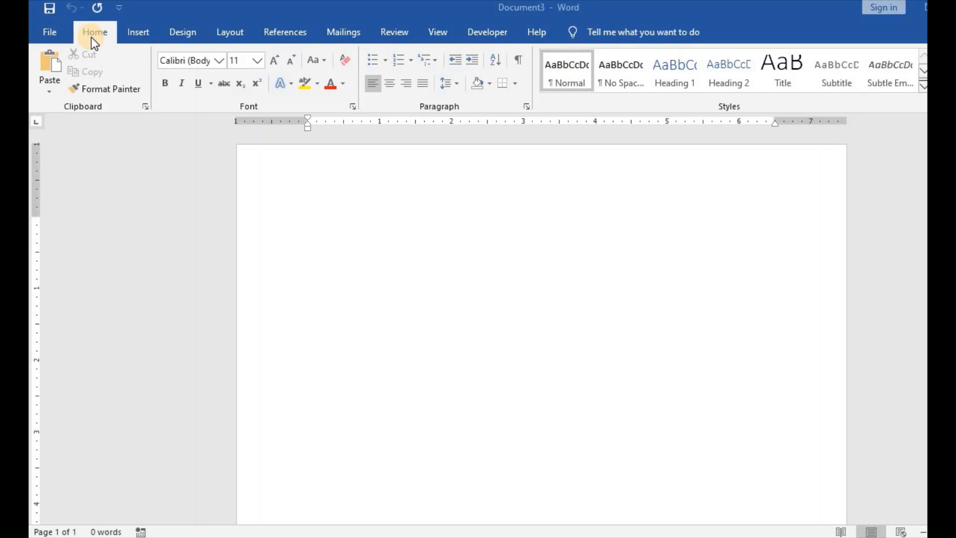
# Step: Insert the built-in Filigree cover page into the blank document
pyautogui.click(143, 31)
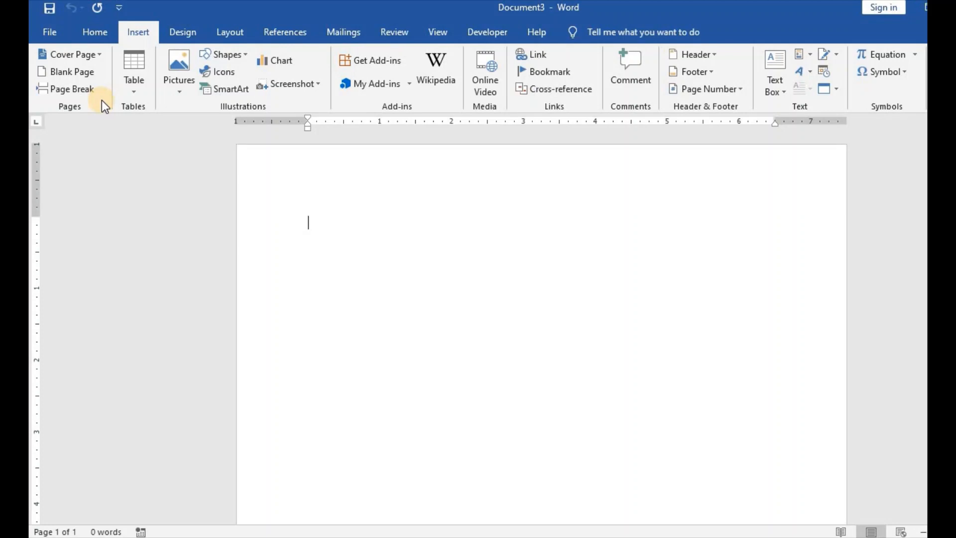
pyautogui.click(100, 52)
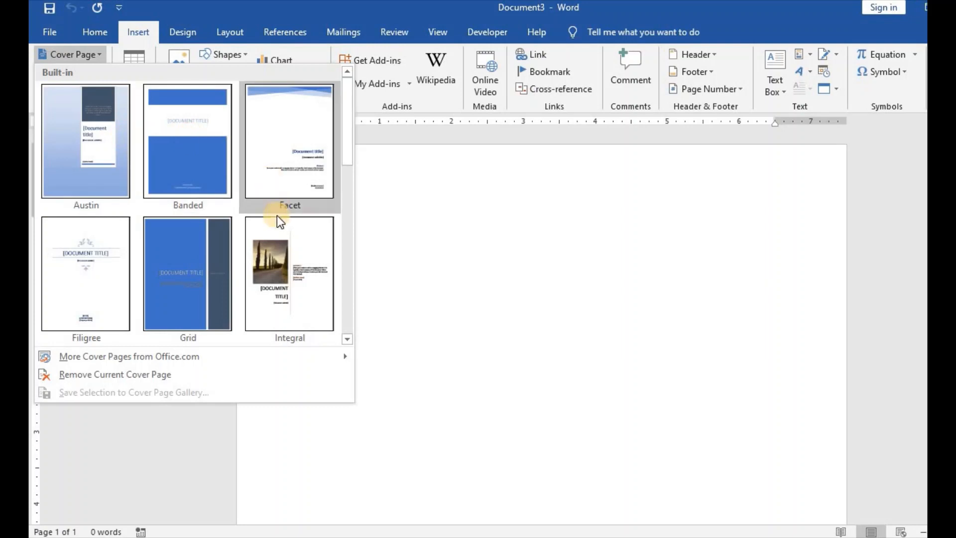
pyautogui.moveTo(348, 127); pyautogui.dragTo(354, 99)
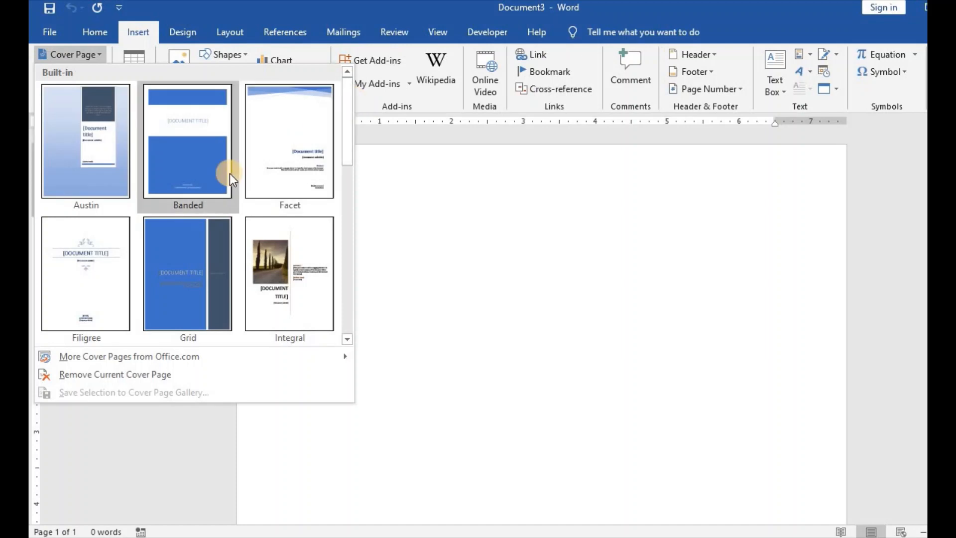
pyautogui.click(89, 282)
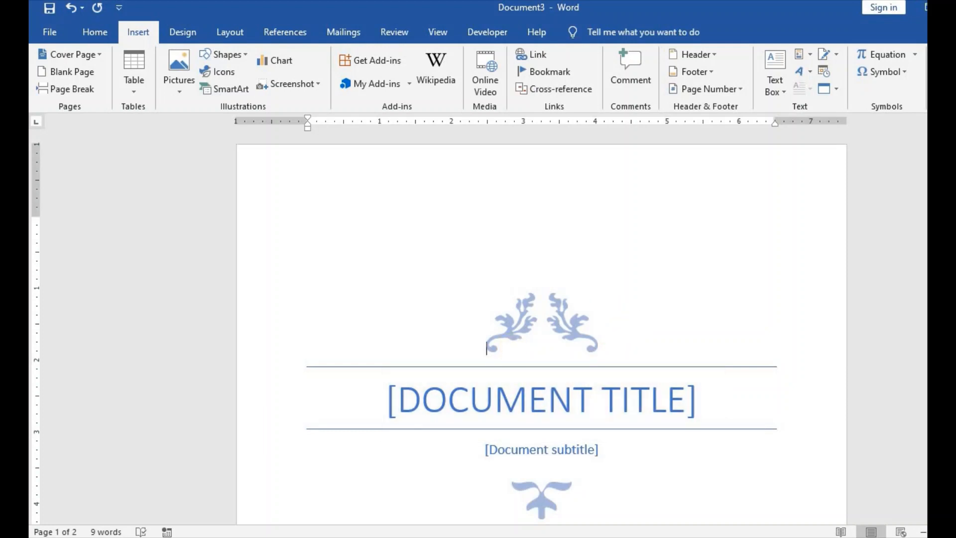
# Step: Replace the cover page's title placeholder with "HOW TO USE THE INSERT TAB"
pyautogui.scroll(-2, 789, 279)
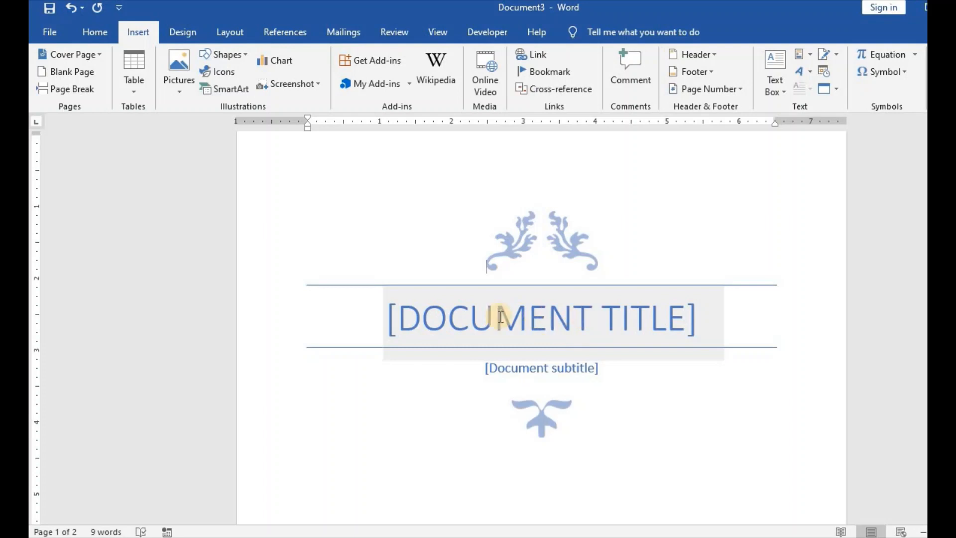
pyautogui.click(523, 316)
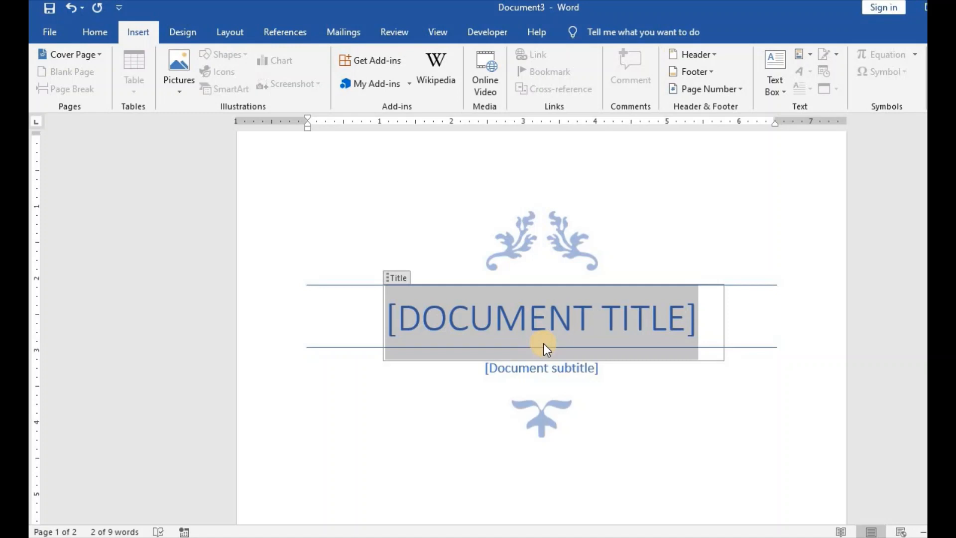
pyautogui.write('HOW TO')
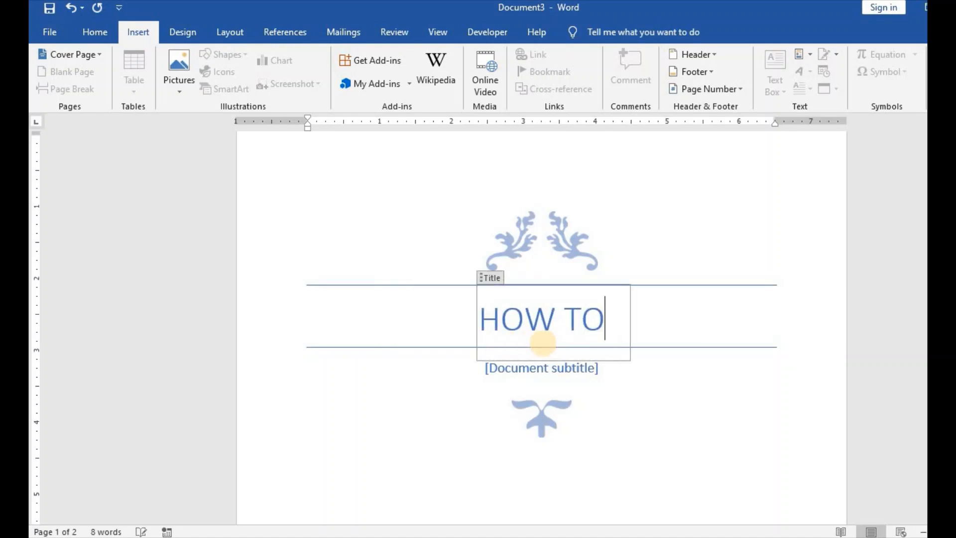
pyautogui.write(' USET')
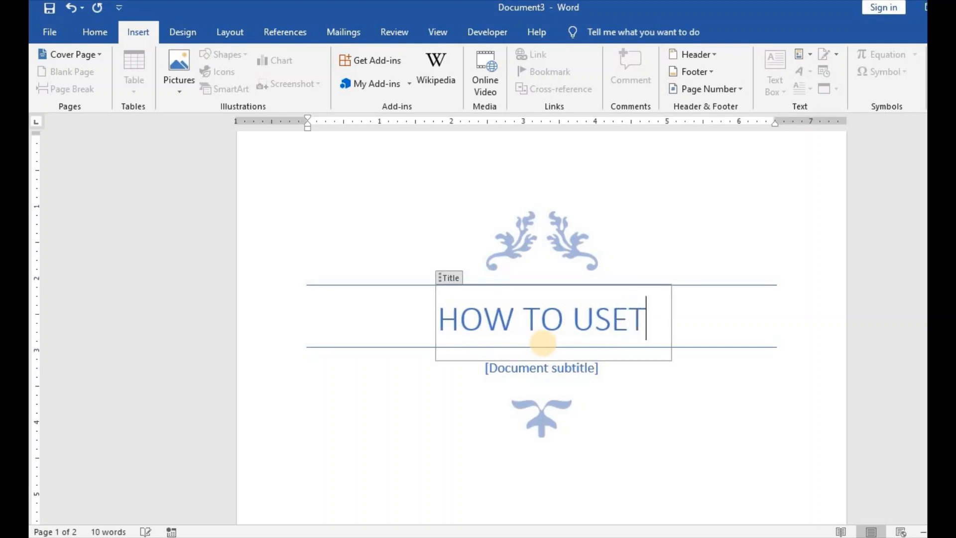
pyautogui.press('BackSpace')
pyautogui.write('THE IN')
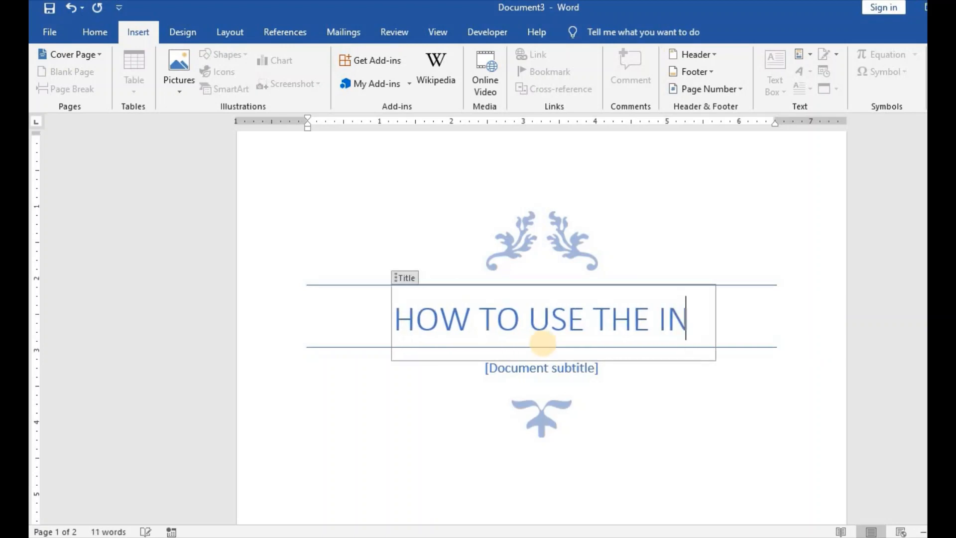
pyautogui.write('SERT TAB')
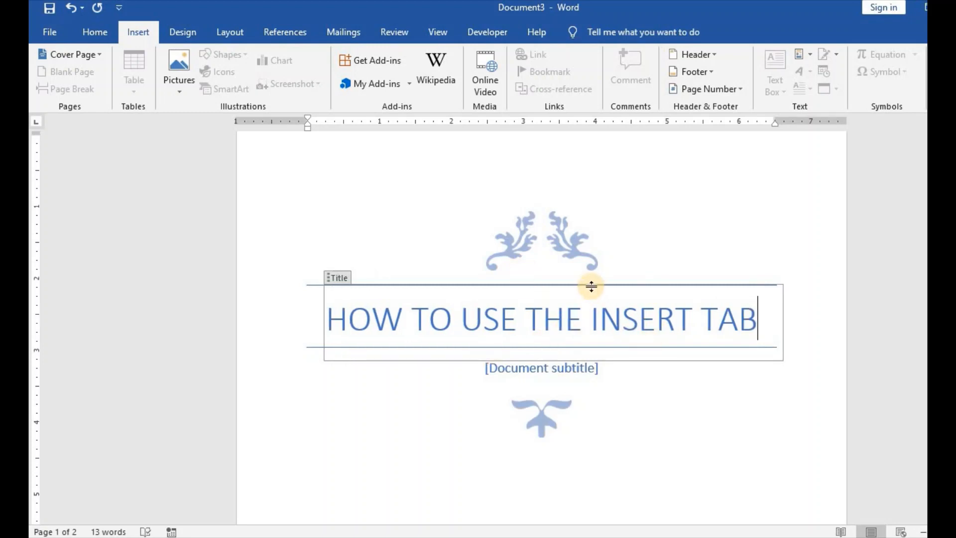
# Step: Replace the cover page's subtitle placeholder with "Groupings & Formatting Features"
pyautogui.click(537, 369)
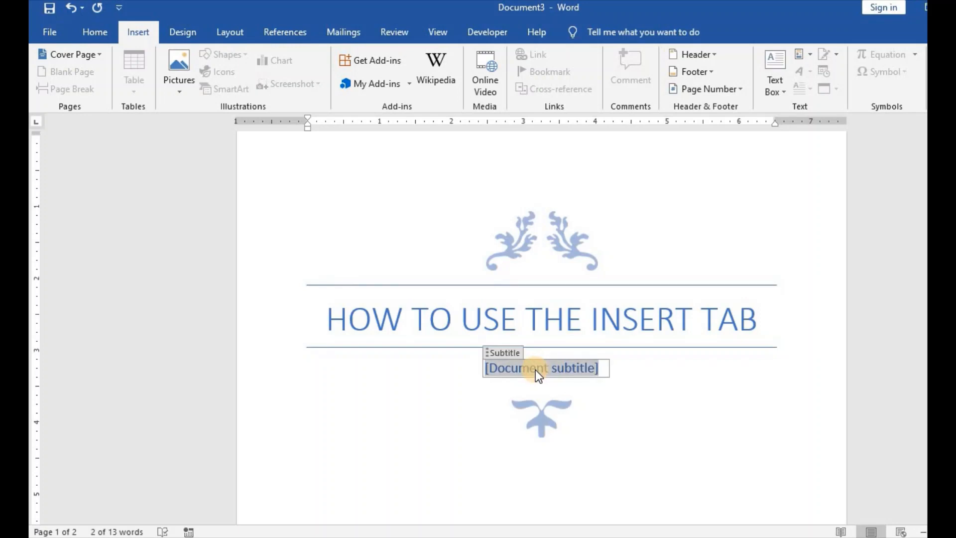
pyautogui.write('Gr')
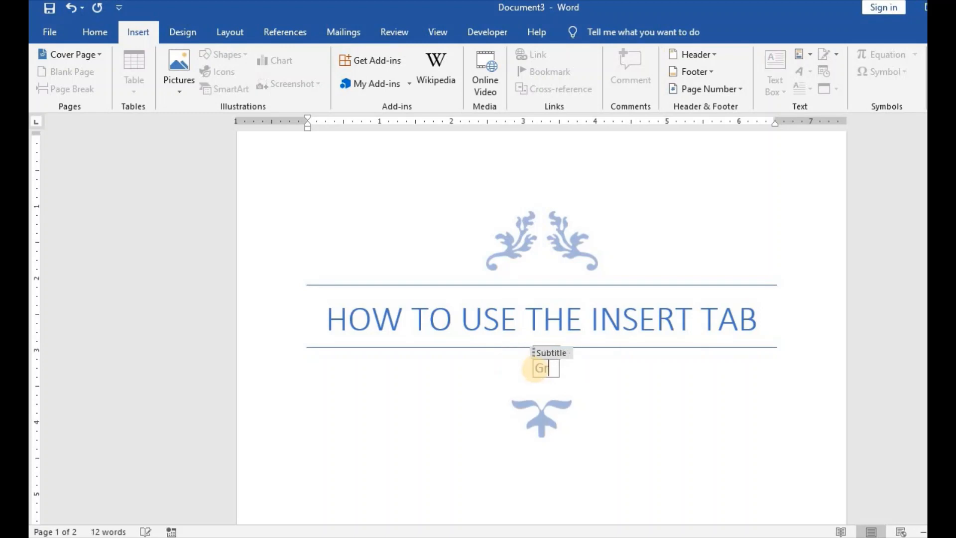
pyautogui.write('oupings & ')
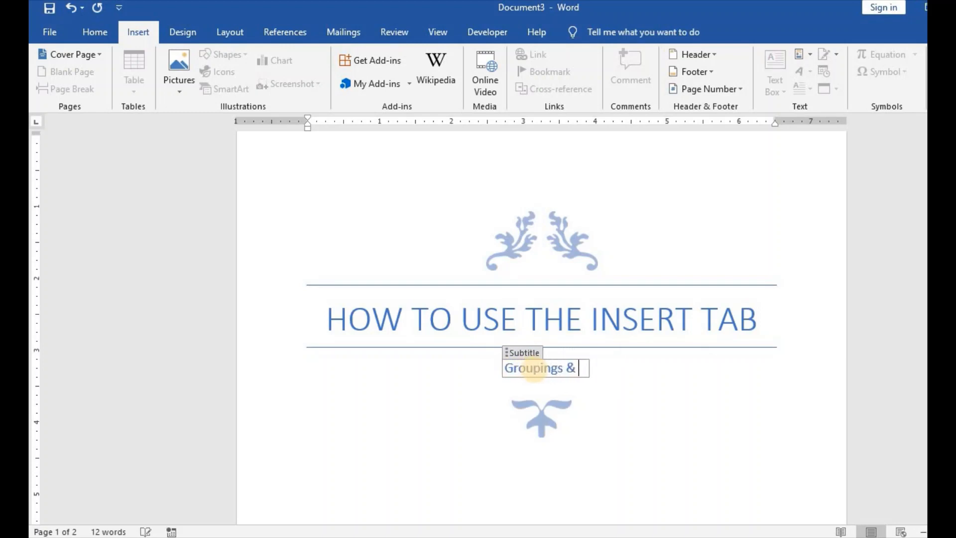
pyautogui.write('Formattng')
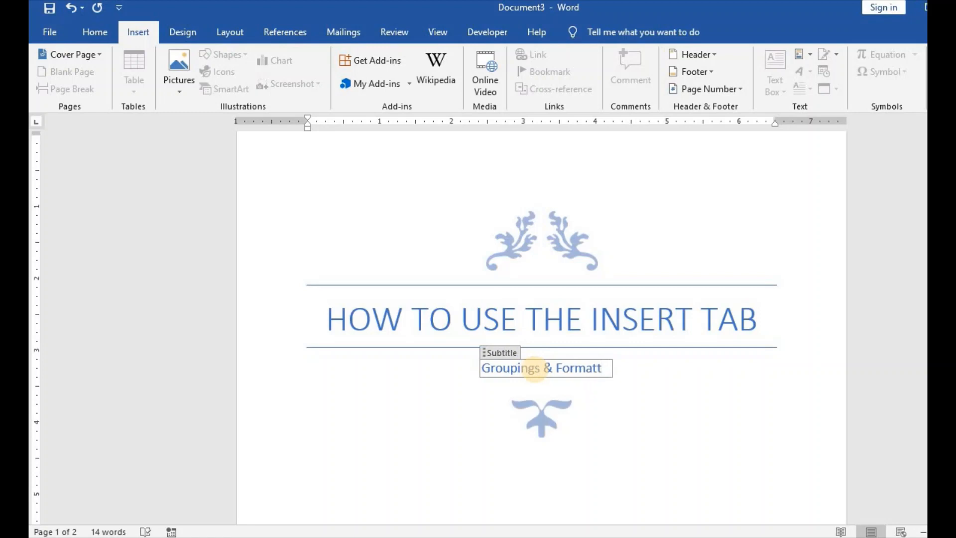
pyautogui.press('BackSpace')
pyautogui.press('BackSpace')
pyautogui.write('ing ')
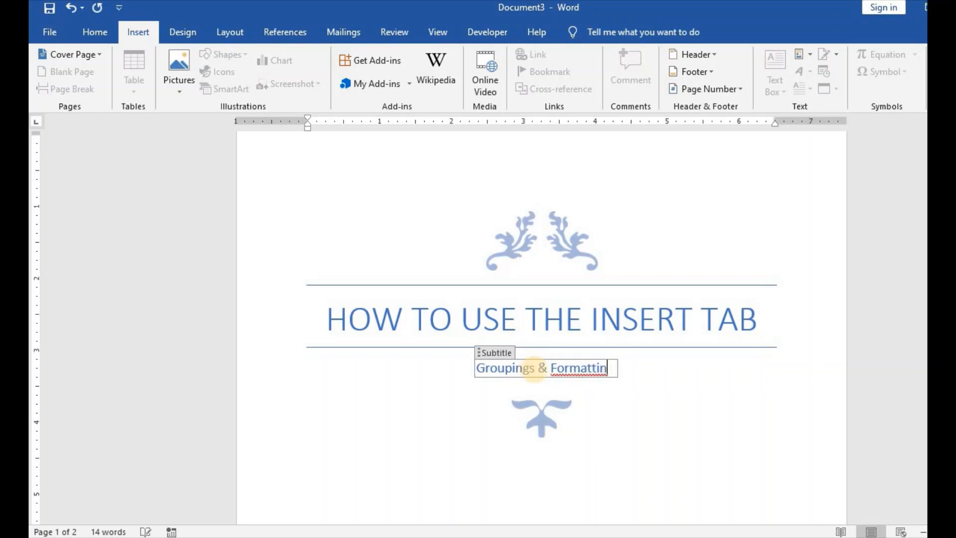
pyautogui.write('Featu')
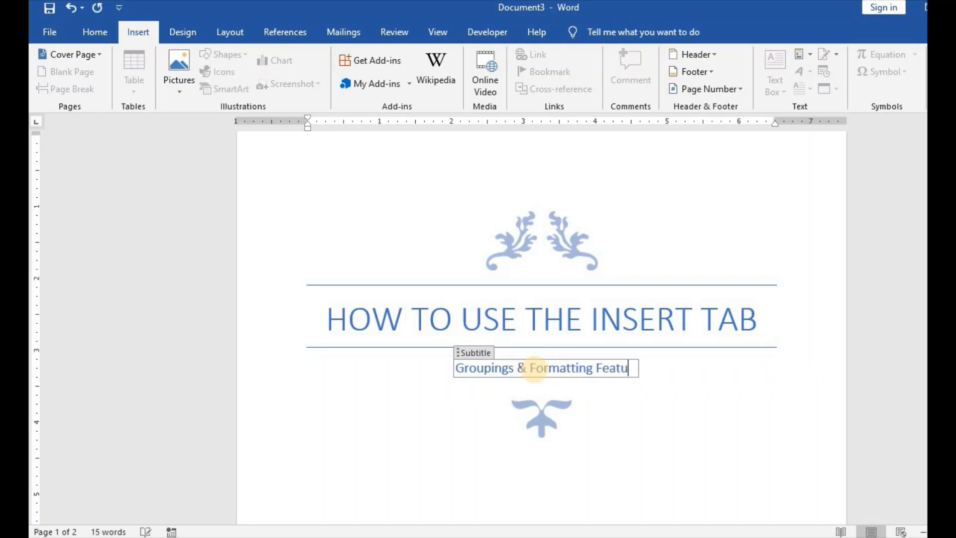
pyautogui.write('res')
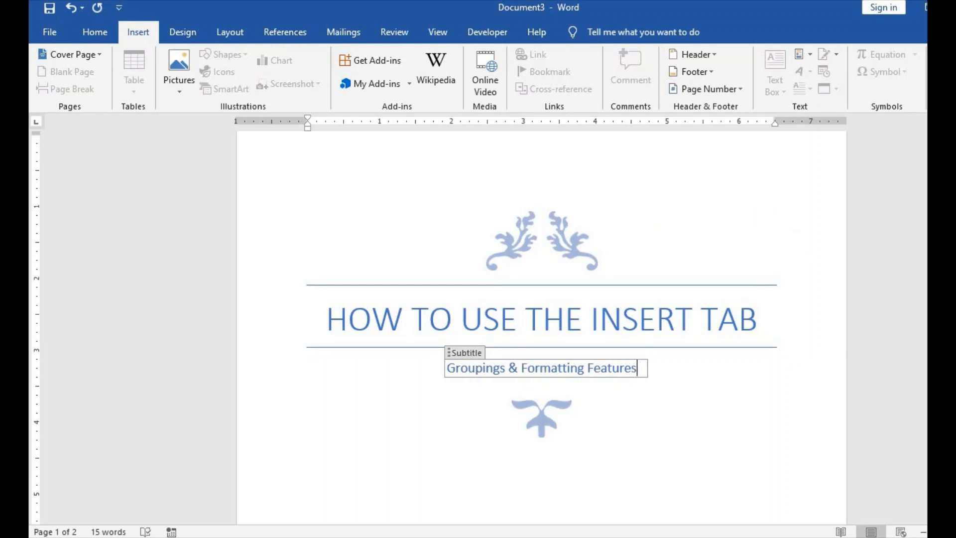
# Step: Fill in the date placeholder near the bottom of the cover page with May 1, 2020
pyautogui.scroll(-6, 700, 233)
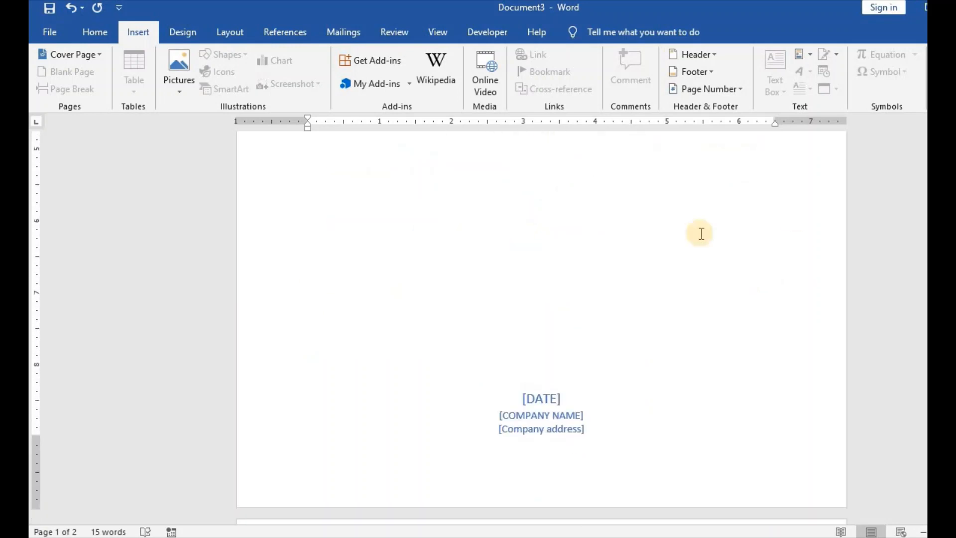
pyautogui.click(543, 399)
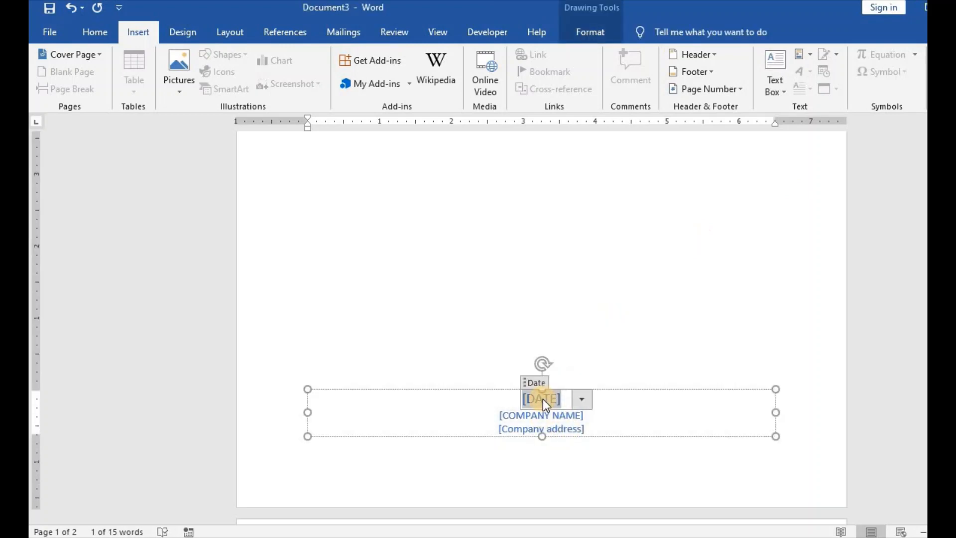
pyautogui.write('May 1')
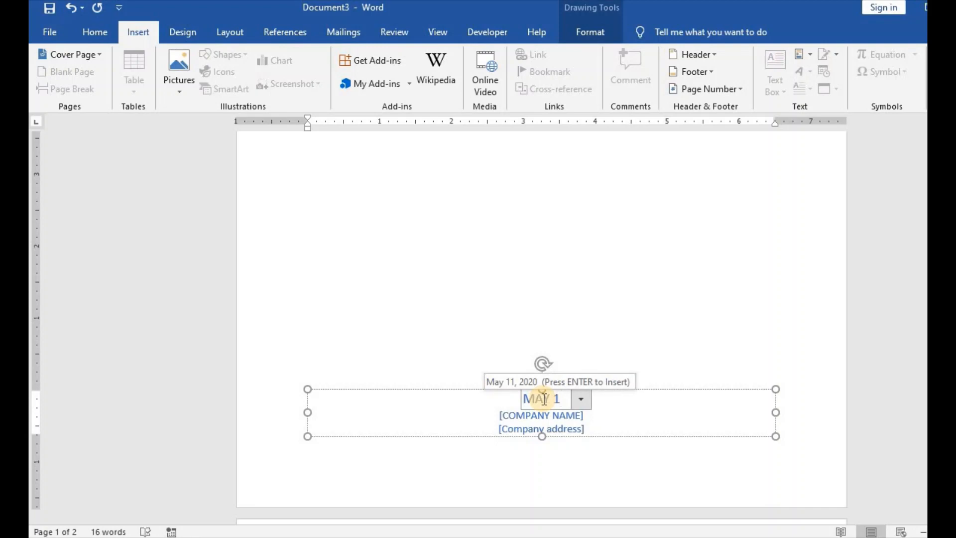
pyautogui.write(', 2020')
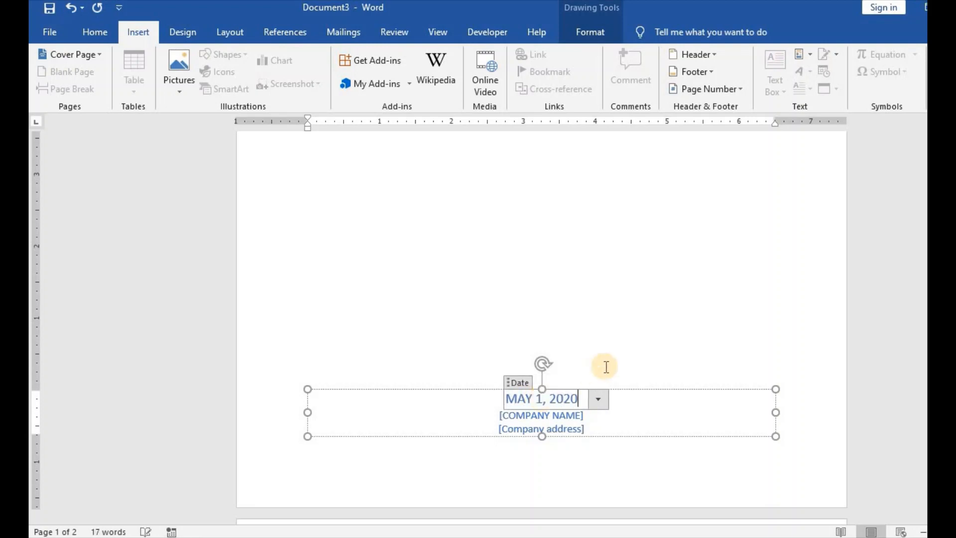
# Step: Replace the company name placeholder on the cover page with "YOTUBE"
pyautogui.click(559, 422)
pyautogui.click(548, 468)
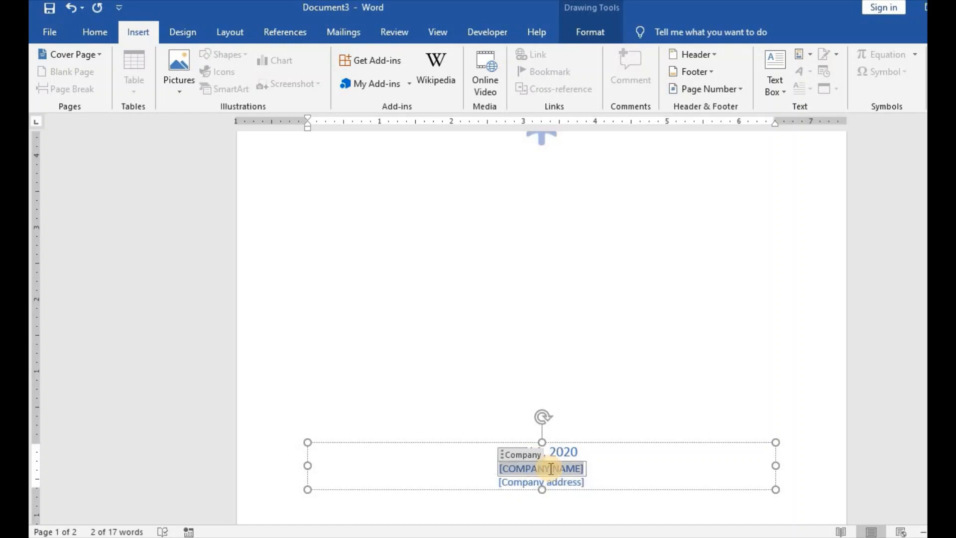
pyautogui.write('YOTUBE')
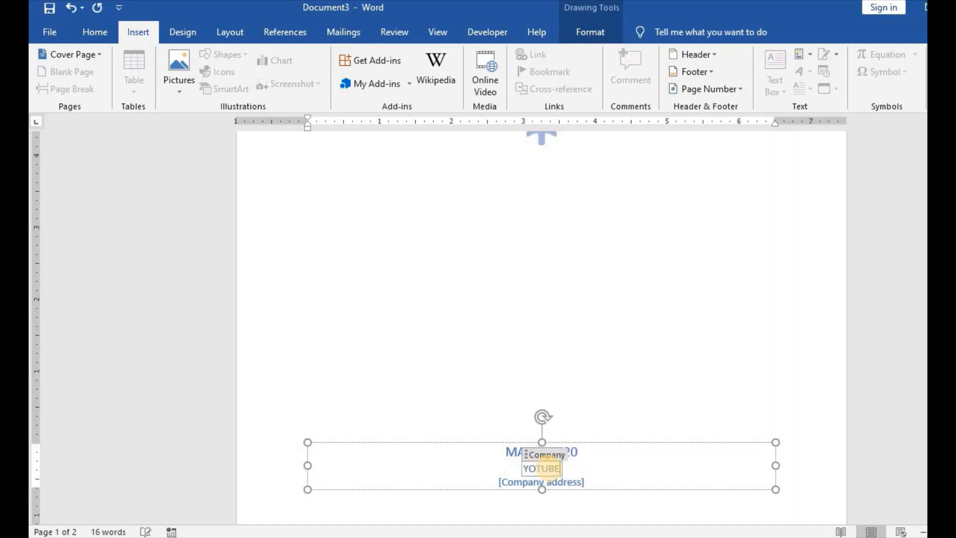
# Step: Replace the company address placeholder on the cover page with "Youtube.com"
pyautogui.click(546, 482)
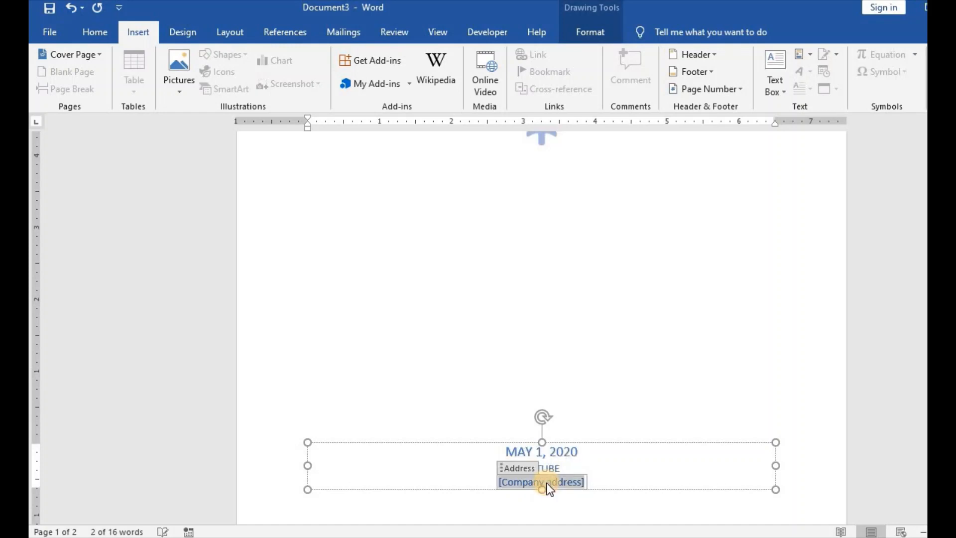
pyautogui.write('youtube.com')
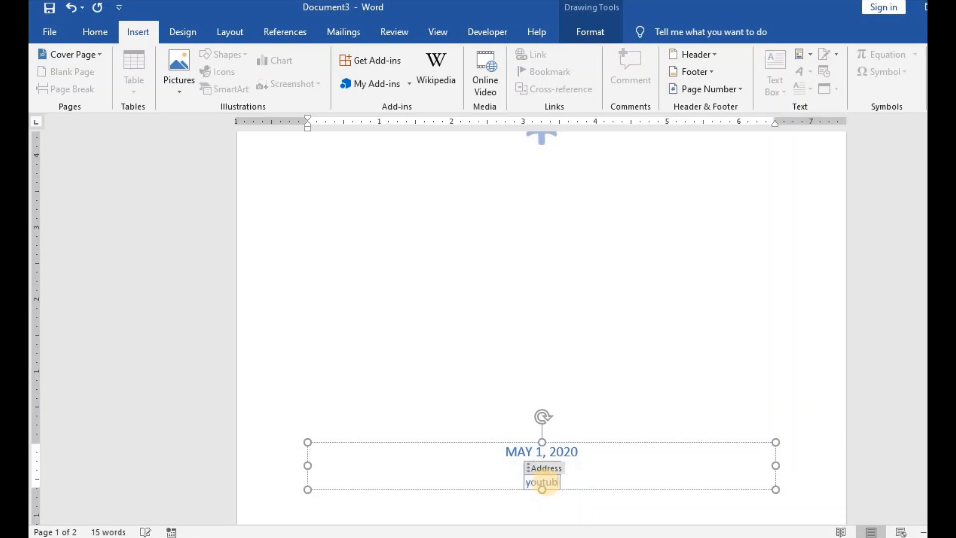
pyautogui.click(683, 307)
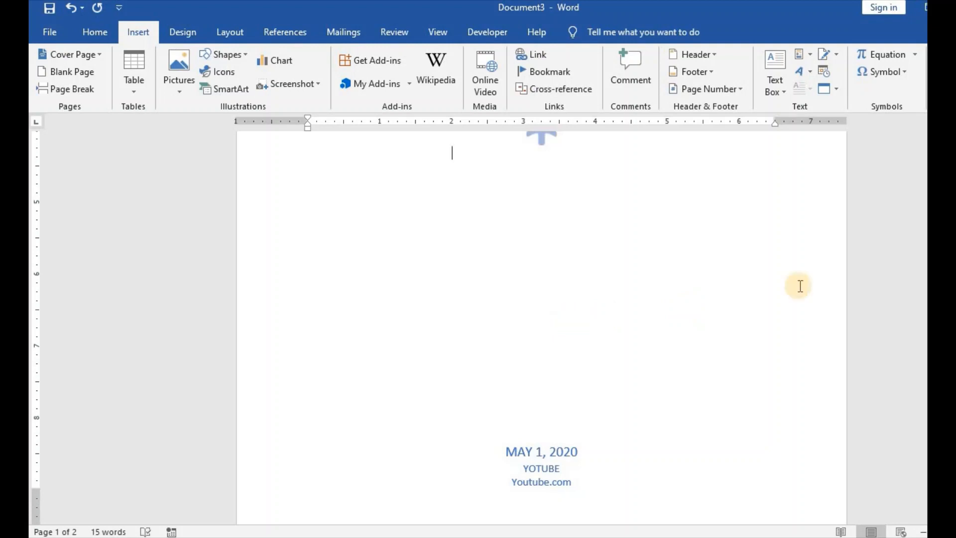
# Step: Insert a blank page after the cover page and check the document's pages
pyautogui.scroll(-4, 800, 286)
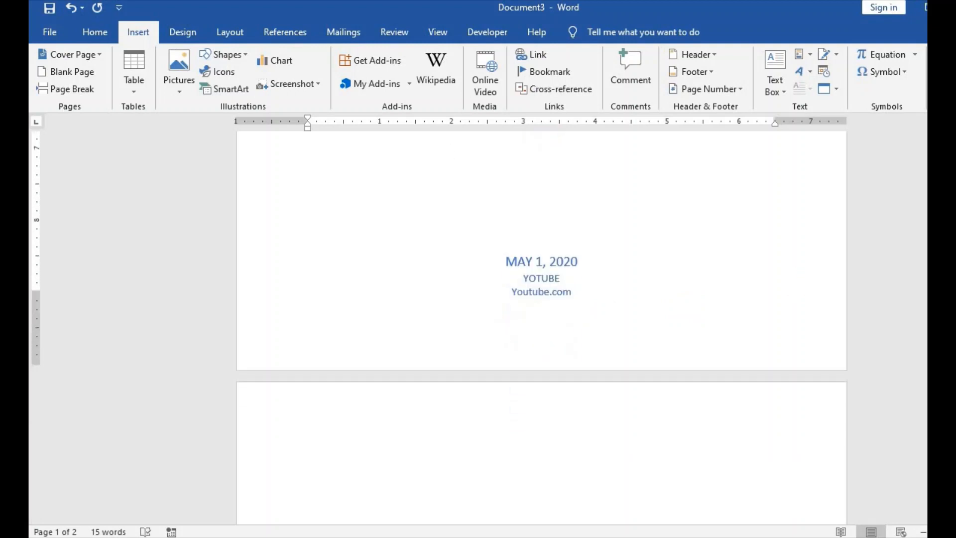
pyautogui.scroll(7, 721, 378)
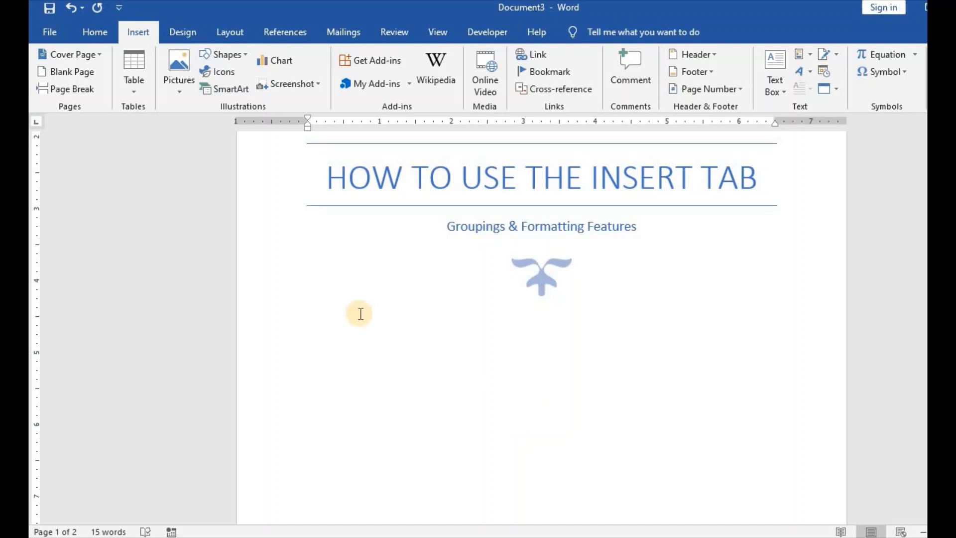
pyautogui.click(78, 74)
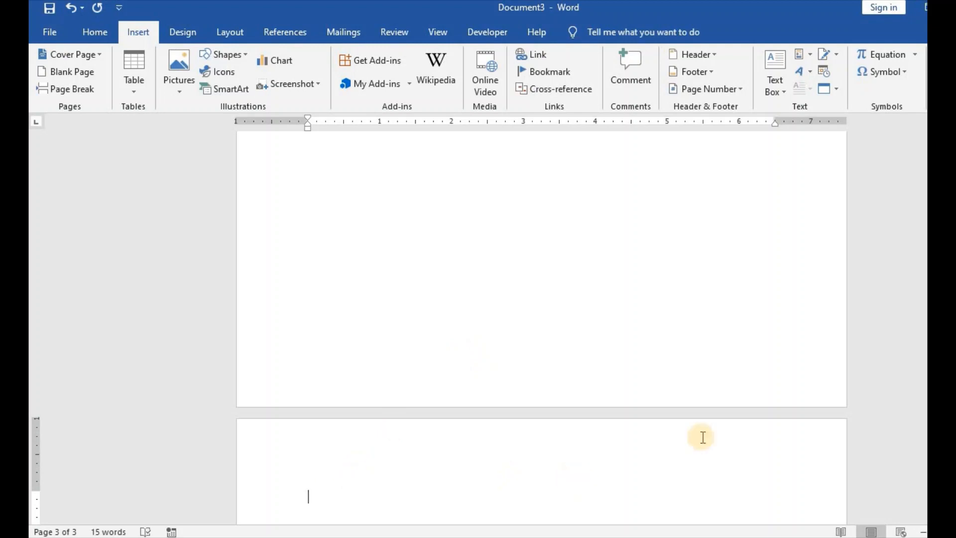
pyautogui.scroll(-3, 516, 278)
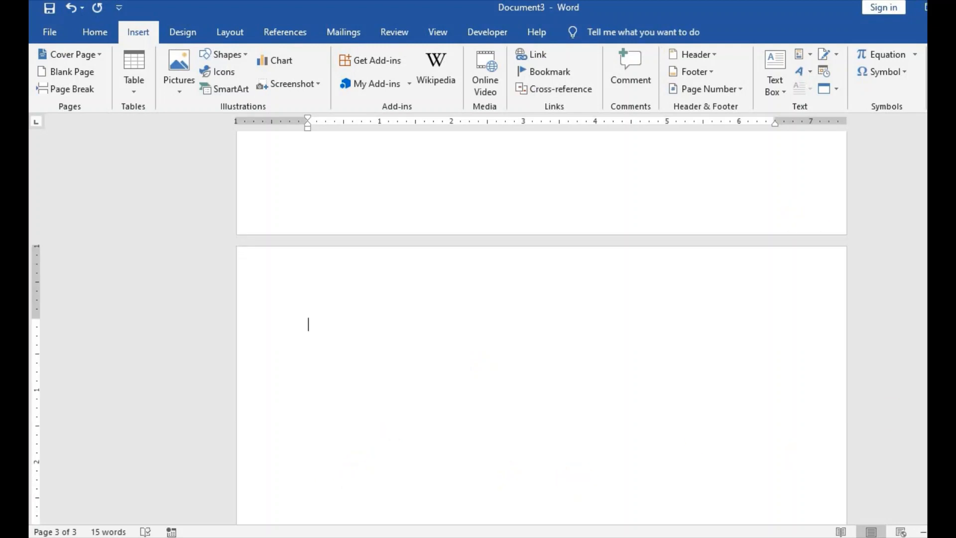
pyautogui.scroll(5, 541, 327)
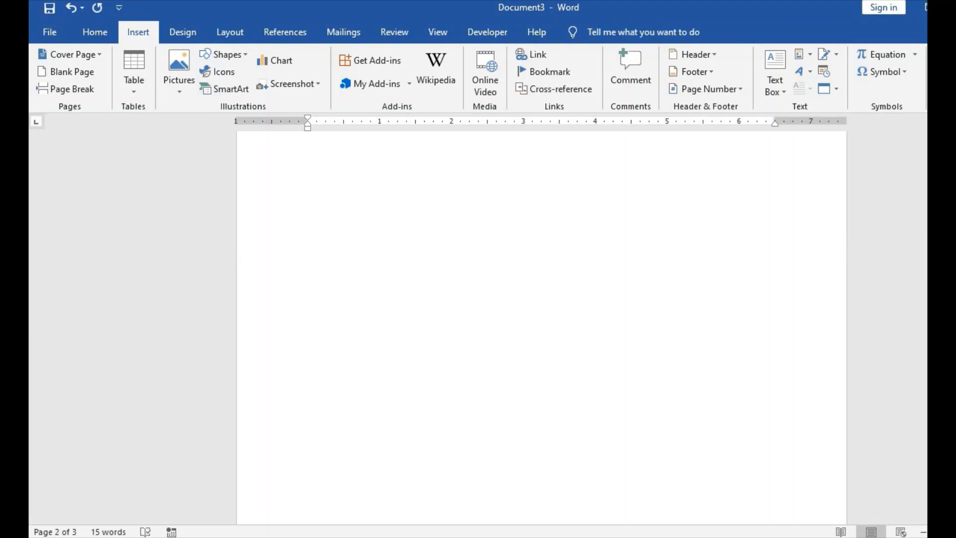
pyautogui.scroll(6, 542, 327)
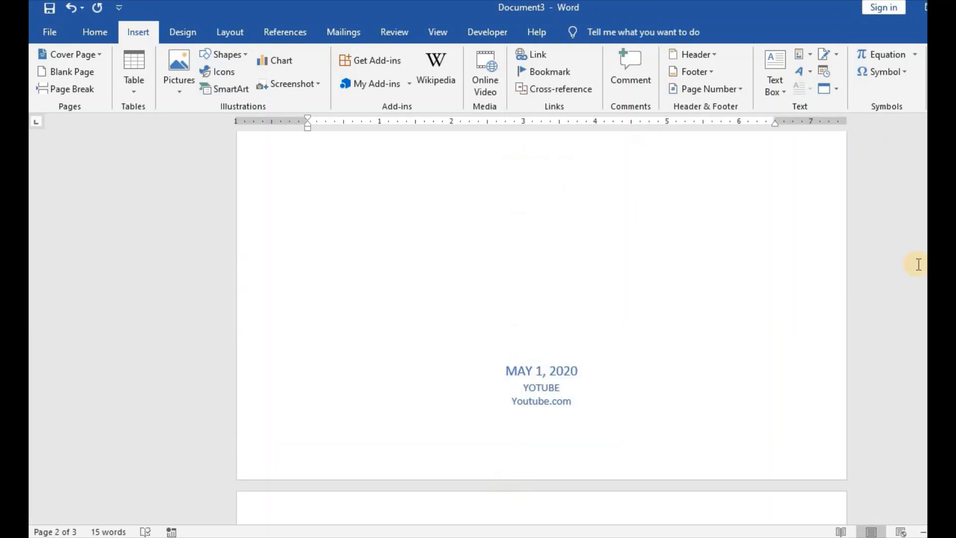
pyautogui.scroll(-4, 541, 327)
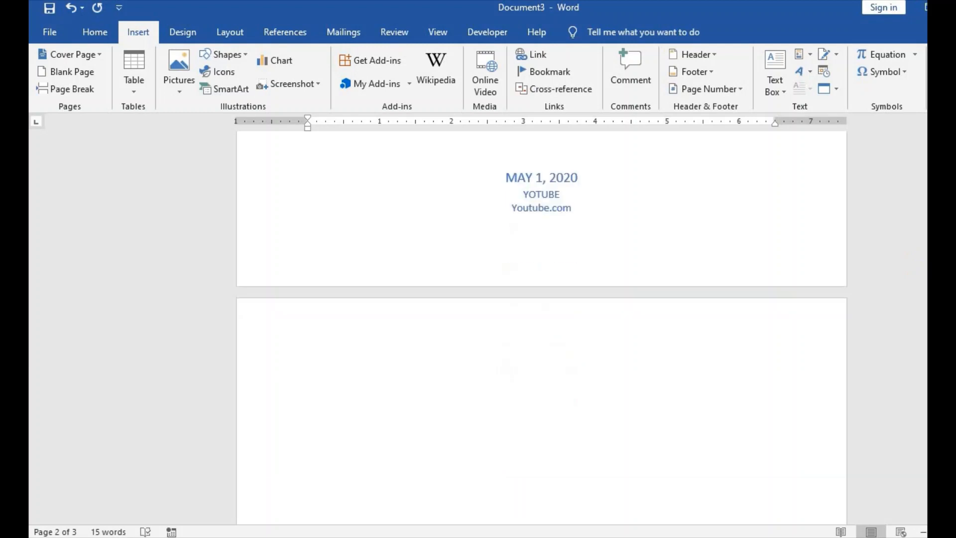
# Step: Correct the company name on the cover page to "YOUTUBE"
pyautogui.click(380, 350)
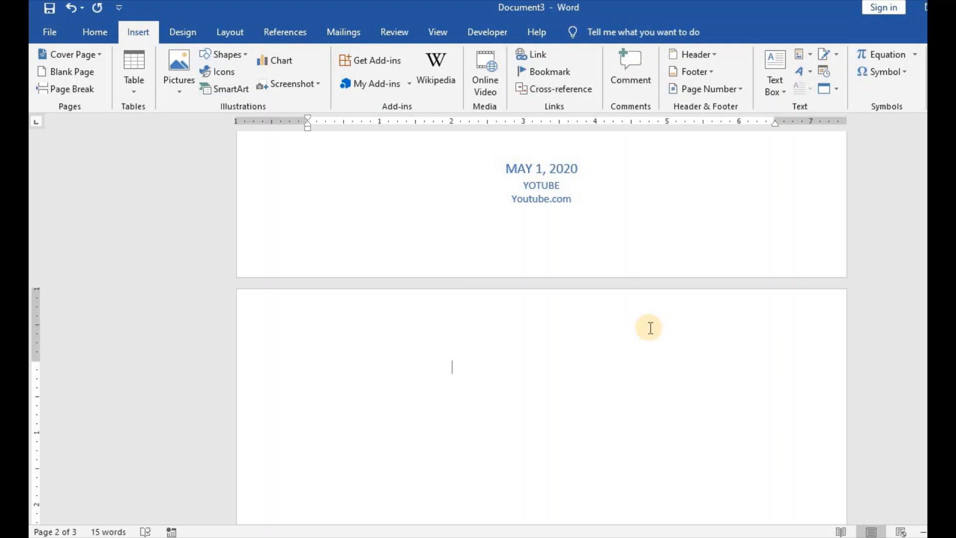
pyautogui.click(533, 185)
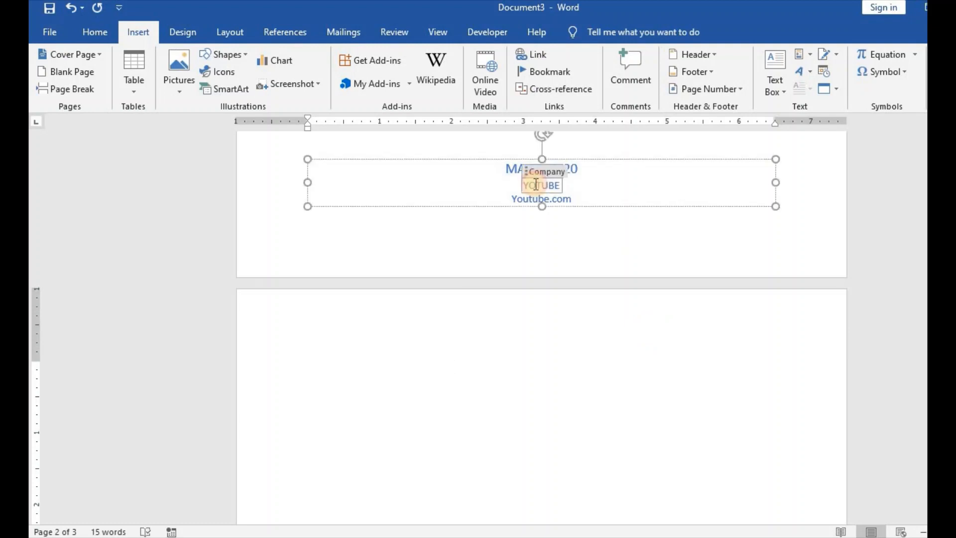
pyautogui.write('U')
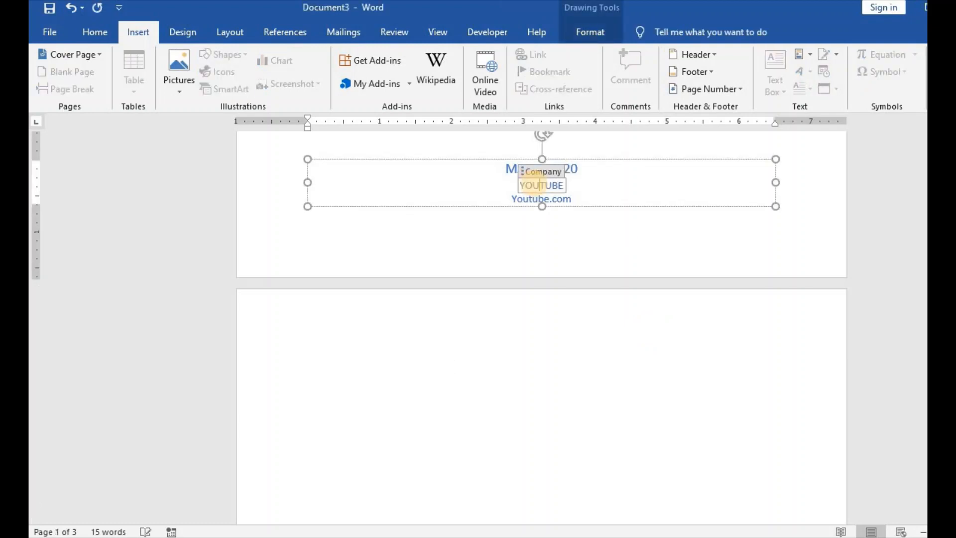
# Step: Remove the extra page after page 2 and enter "How to use Insert Tab" as the first line on page 2
pyautogui.click(468, 331)
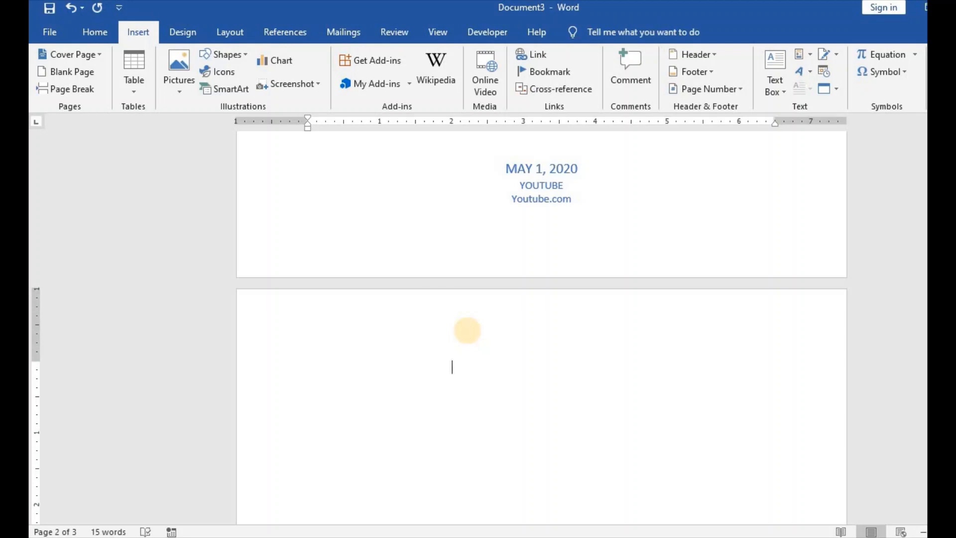
pyautogui.press('Delete')
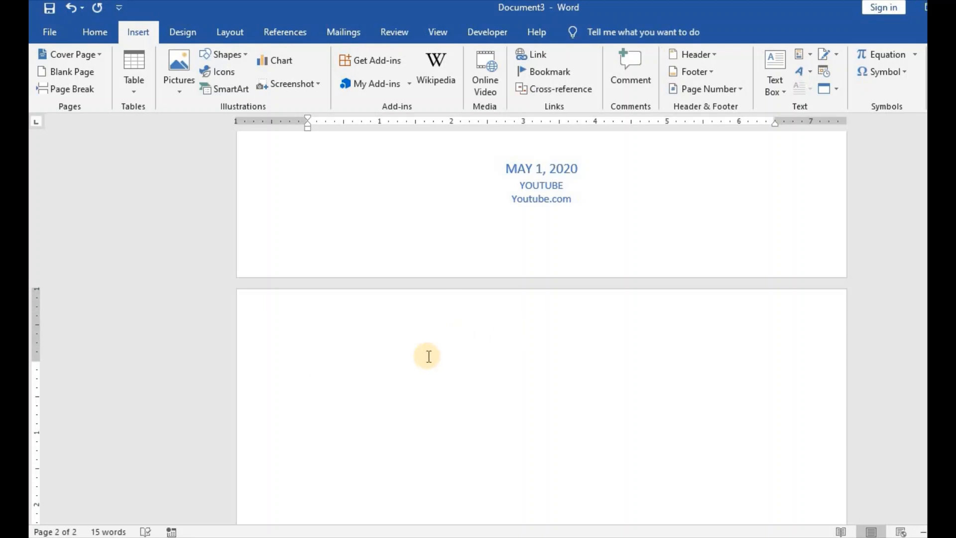
pyautogui.write('How to use Insert Ta')
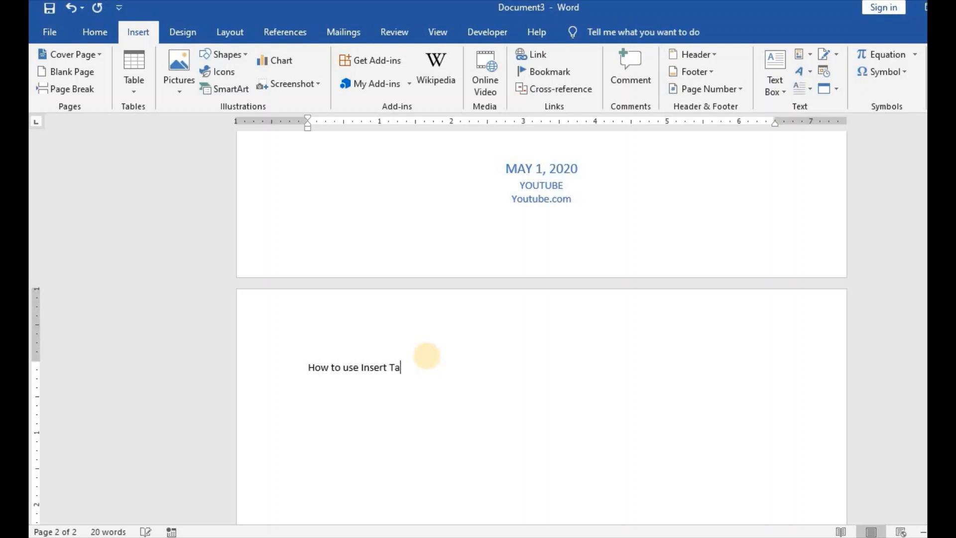
pyautogui.write('b')
pyautogui.press('Return')
# Step: Add "How to use the Design Tab" as the second line on page 2
pyautogui.write('How to use the ')
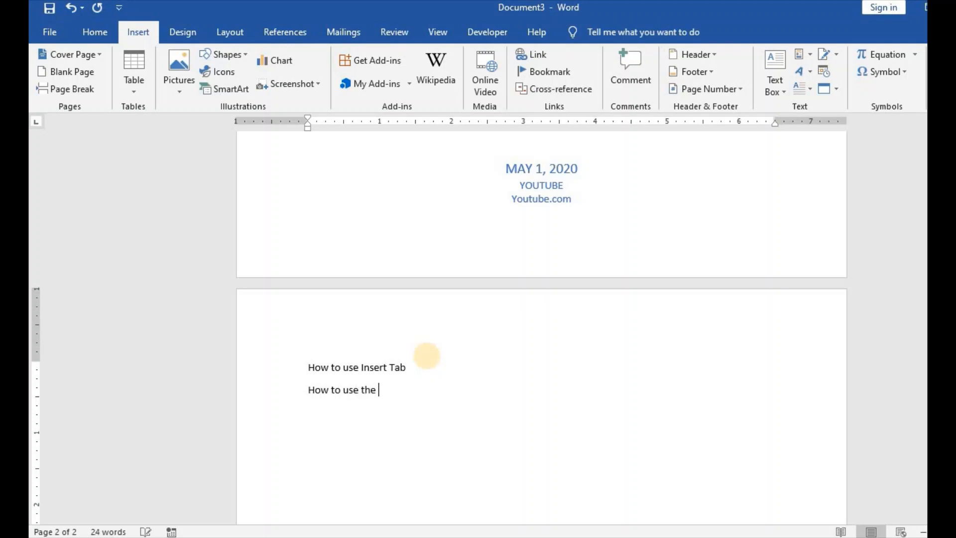
pyautogui.write('Design Tab')
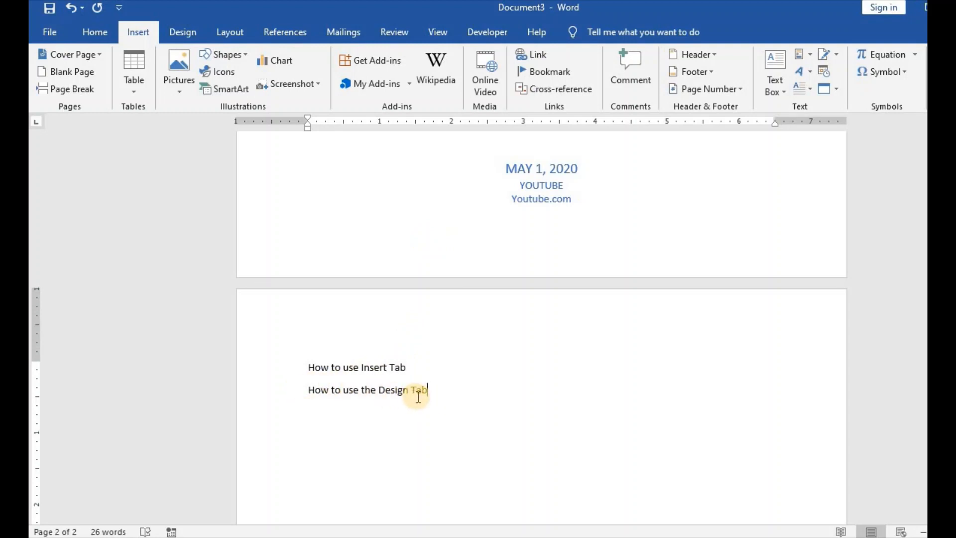
# Step: Insert a page break before the line "How to use the Design Tab" so it starts on a new page
pyautogui.click(308, 389)
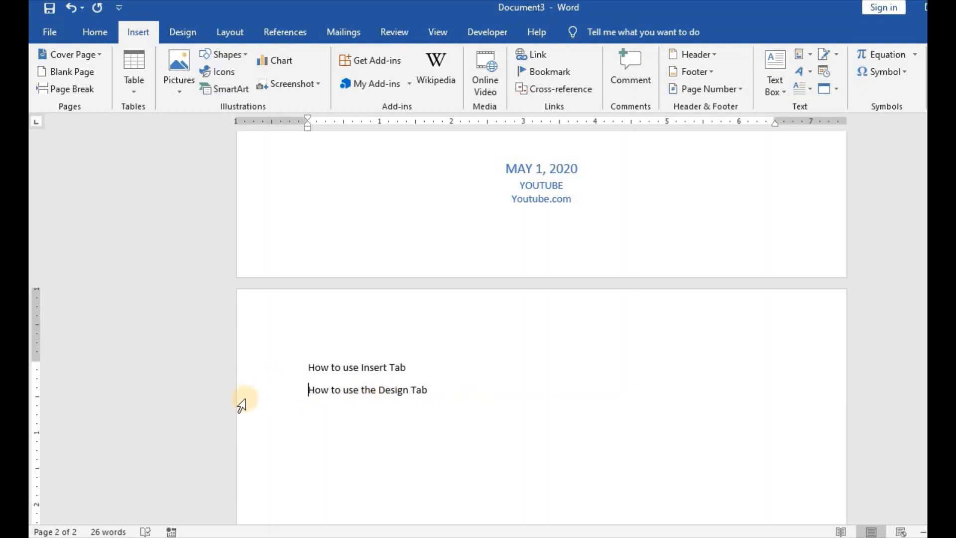
pyautogui.click(88, 90)
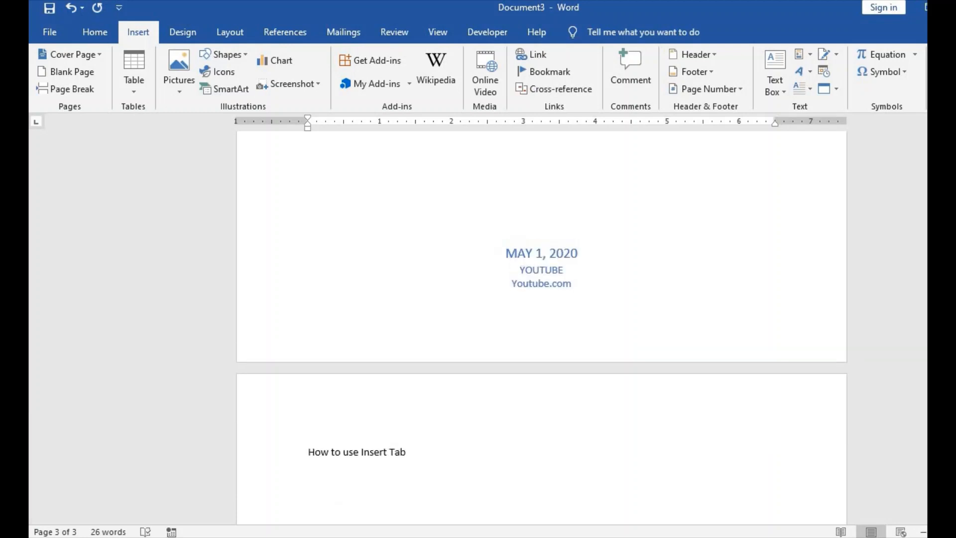
pyautogui.scroll(-3, 603, 294)
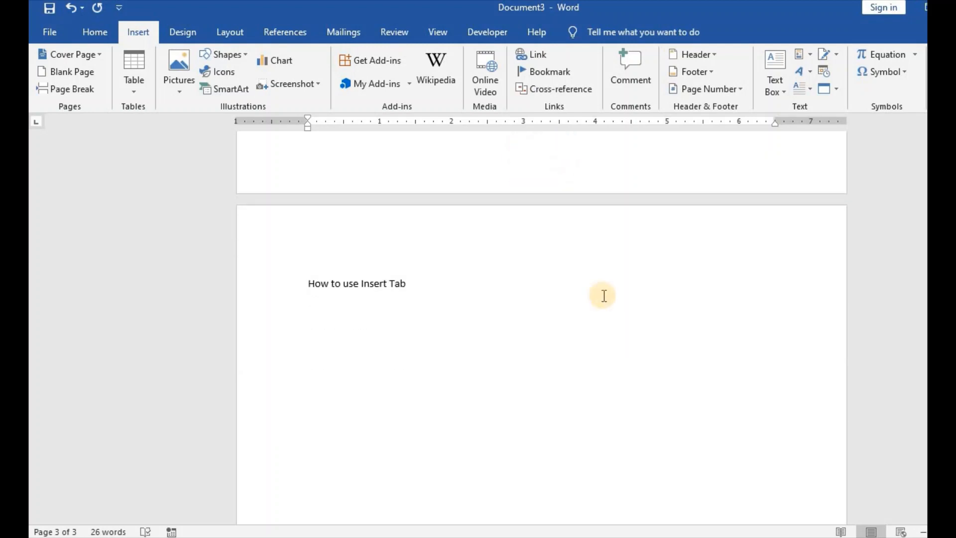
# Step: Format the line "How to use Insert Tab" as bold and underlined with font size 24
pyautogui.click(366, 316)
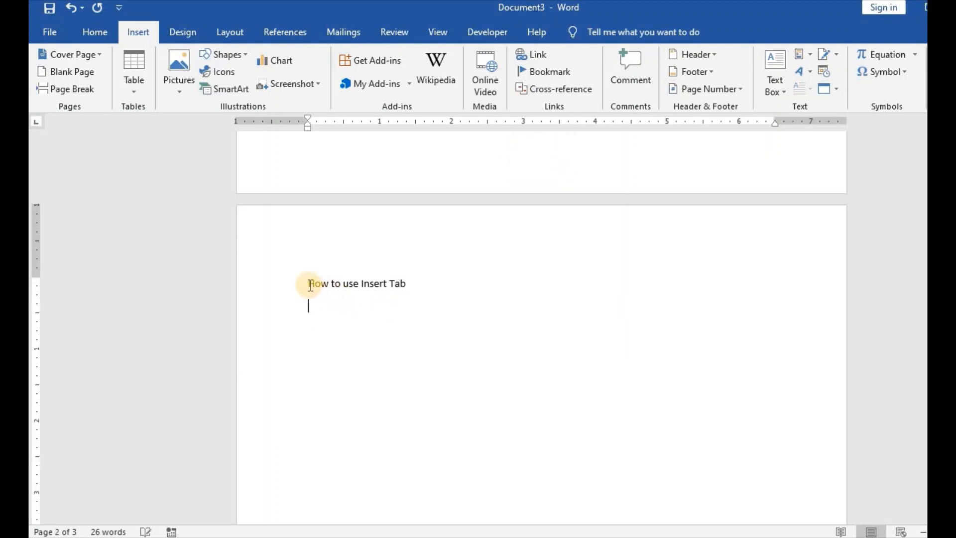
pyautogui.moveTo(306, 282); pyautogui.dragTo(415, 282)
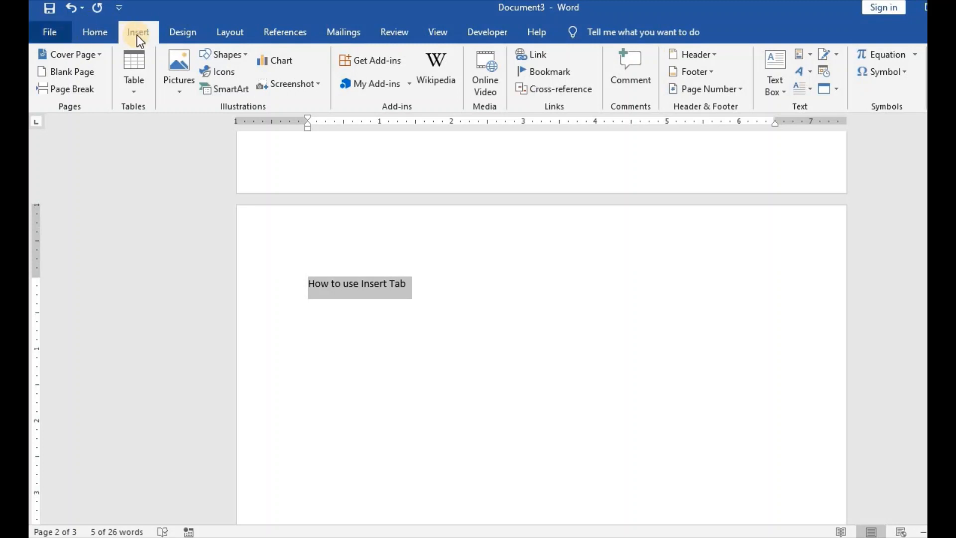
pyautogui.click(103, 35)
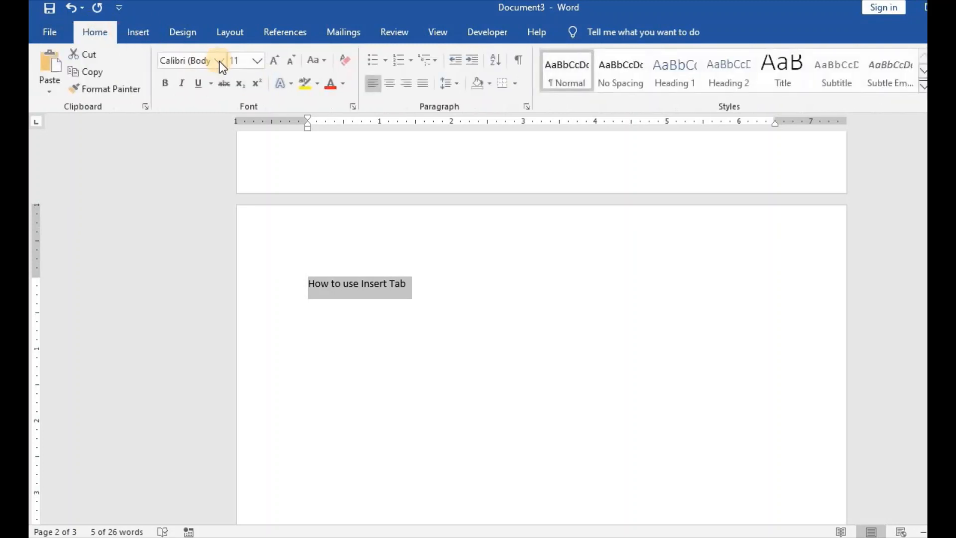
pyautogui.click(166, 83)
pyautogui.click(199, 85)
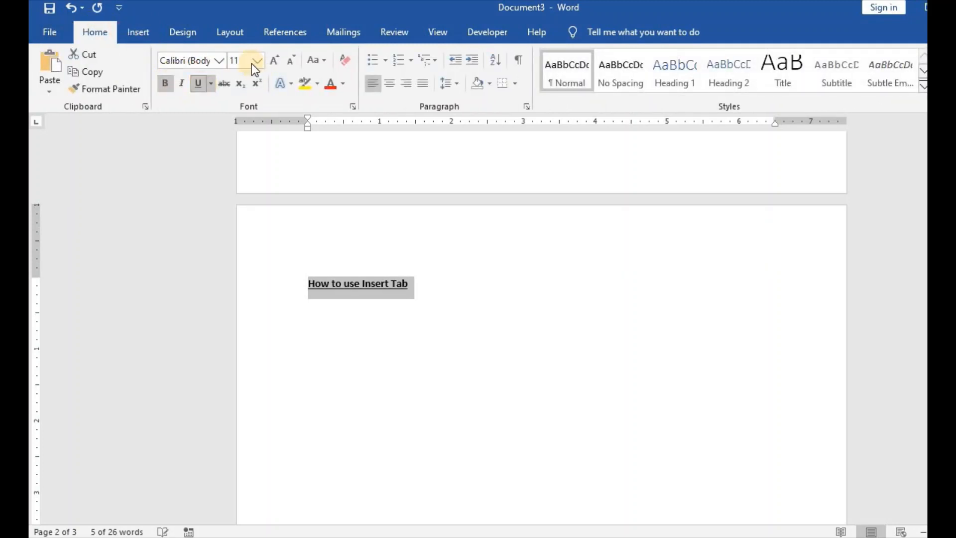
pyautogui.click(219, 60)
pyautogui.click(256, 59)
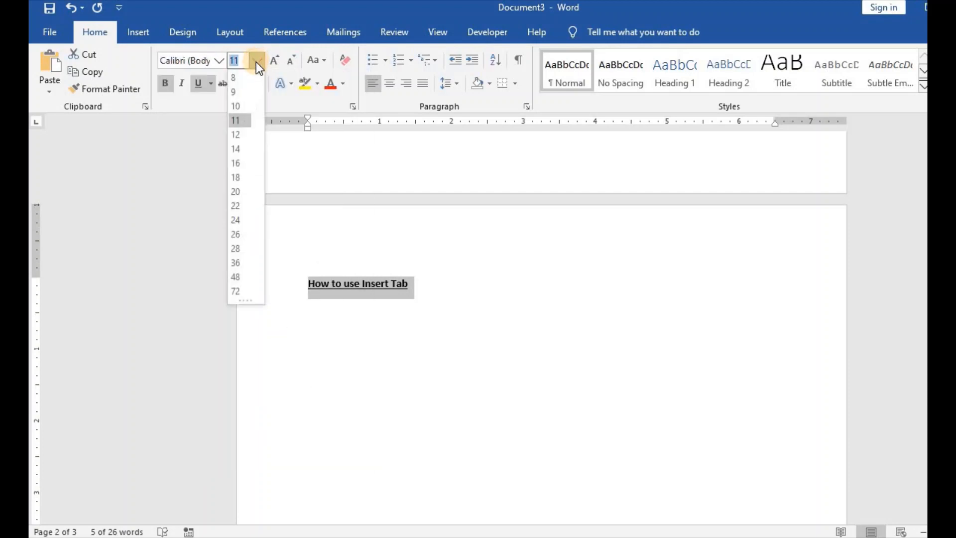
pyautogui.click(235, 219)
# Step: Add two new lines after the "How to use Insert Tab" heading and insert a table of two columns and four rows
pyautogui.click(141, 33)
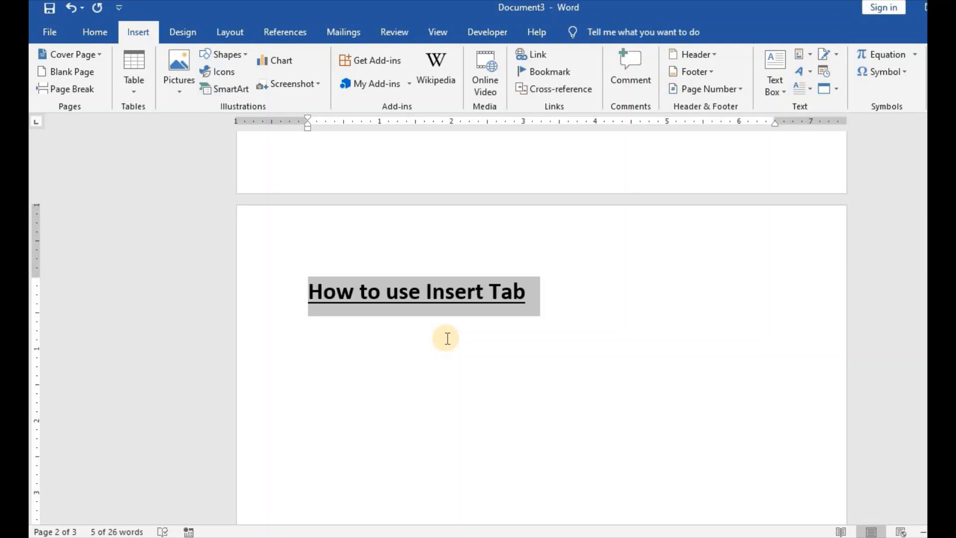
pyautogui.click(475, 350)
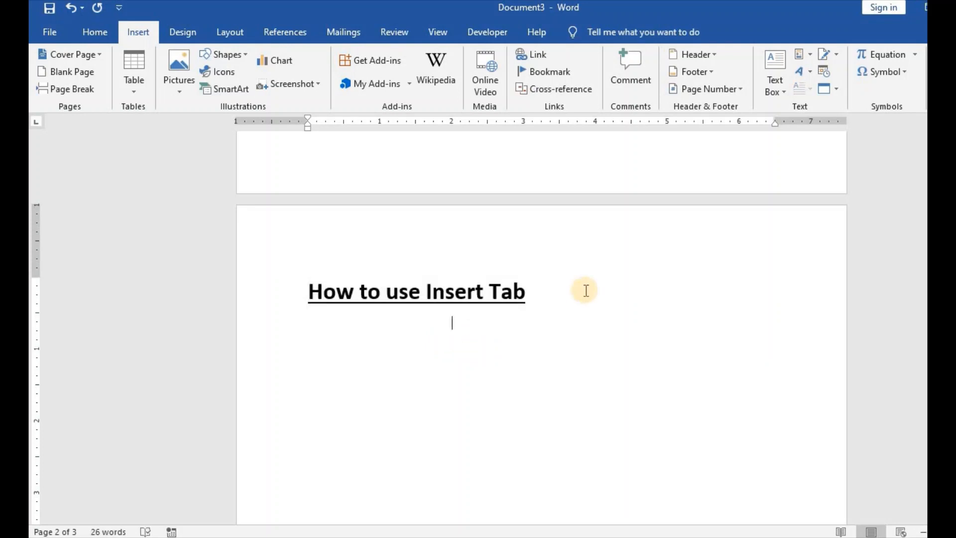
pyautogui.click(549, 297)
pyautogui.press('Return')
pyautogui.press('Return')
pyautogui.click(133, 89)
pyautogui.click(133, 93)
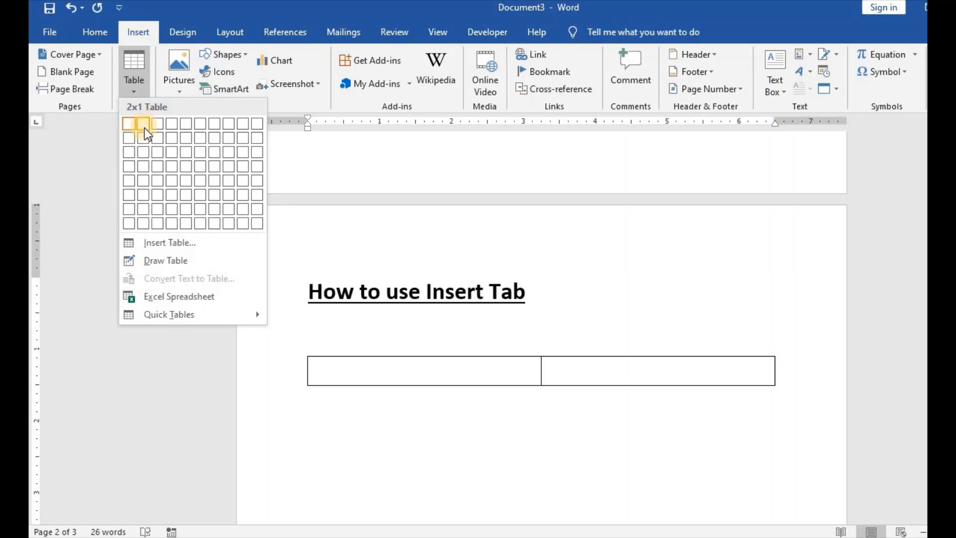
pyautogui.click(142, 163)
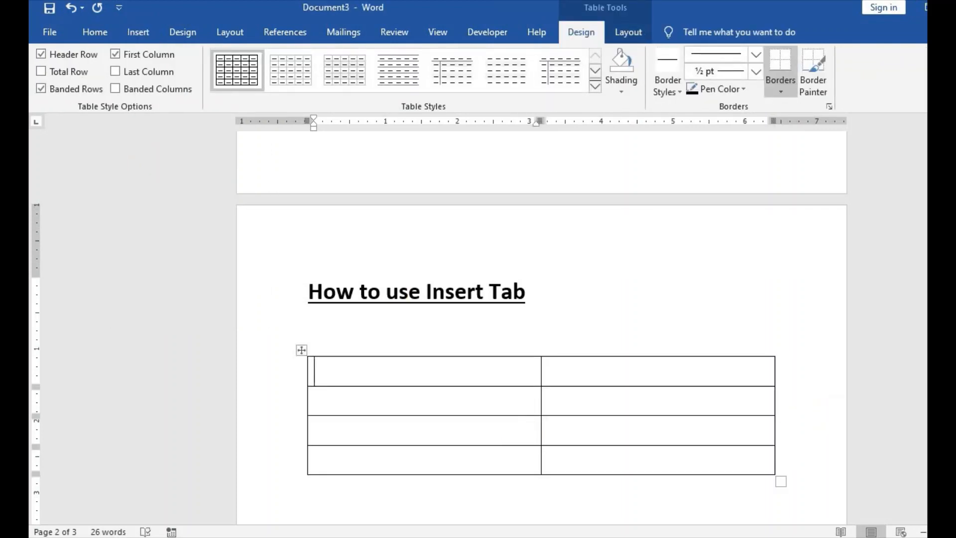
pyautogui.scroll(-2, 541, 323)
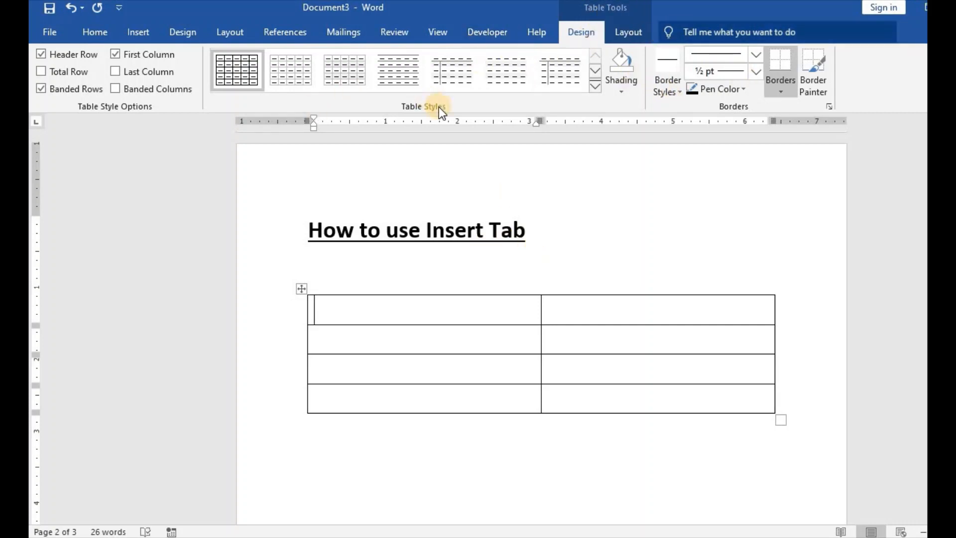
# Step: Insert a second table with 3 columns and 4 rows below the first, specifying its size in the Insert Table dialog
pyautogui.click(141, 32)
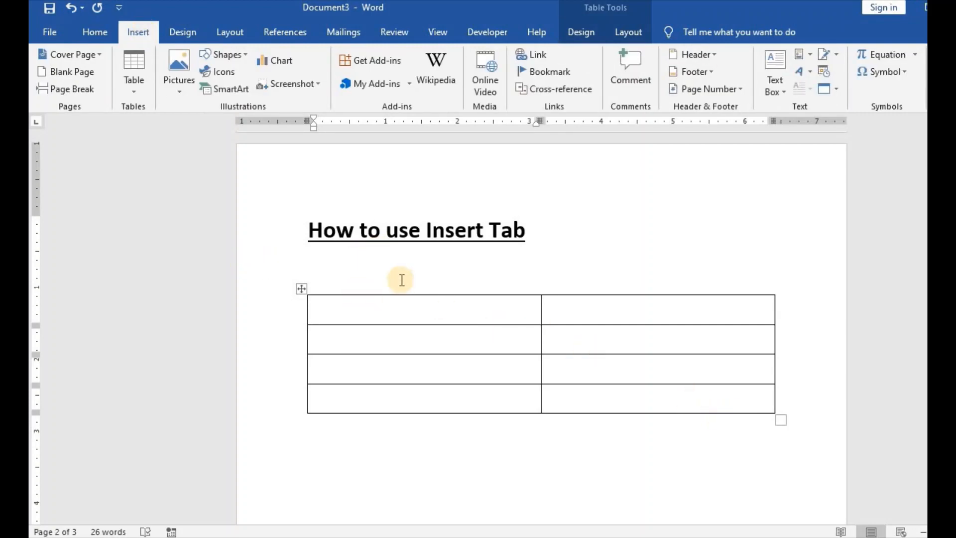
pyautogui.click(349, 259)
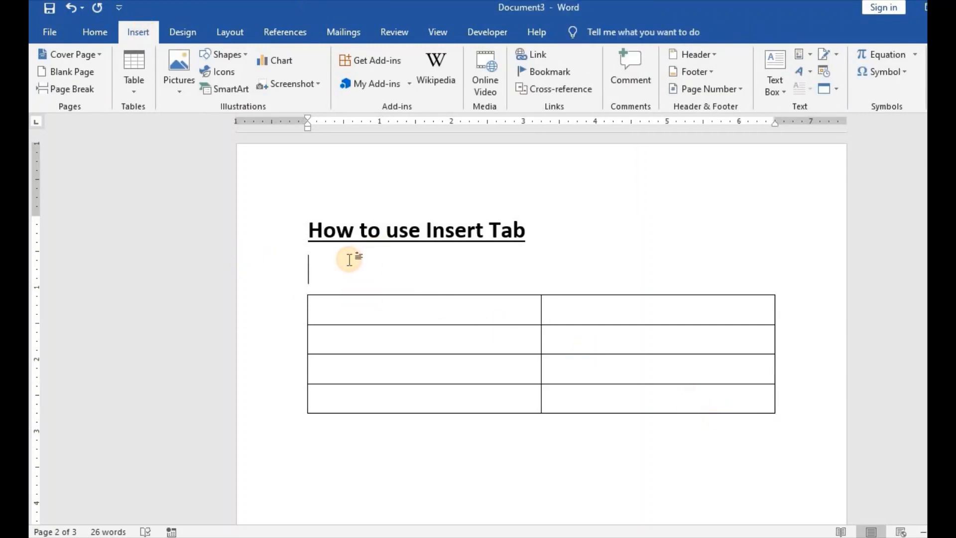
pyautogui.click(337, 479)
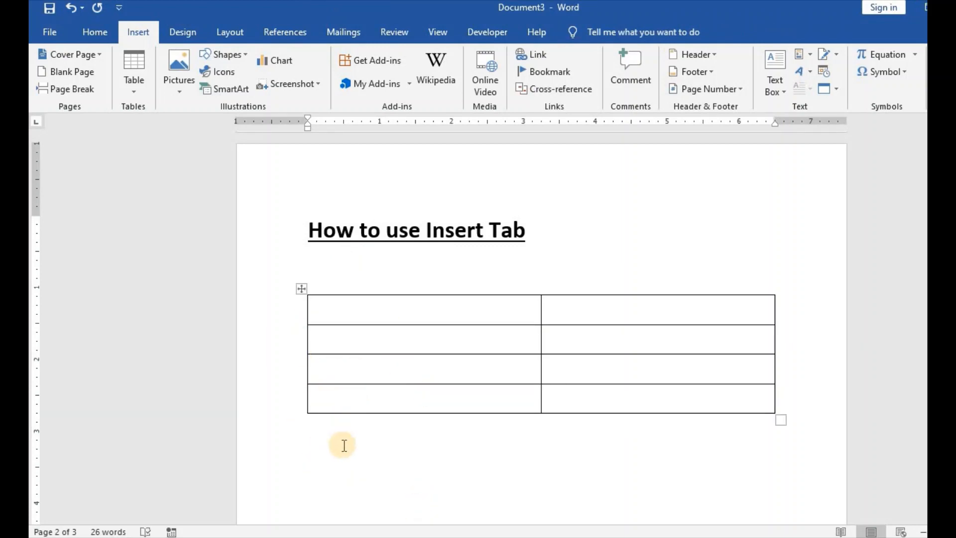
pyautogui.click(131, 92)
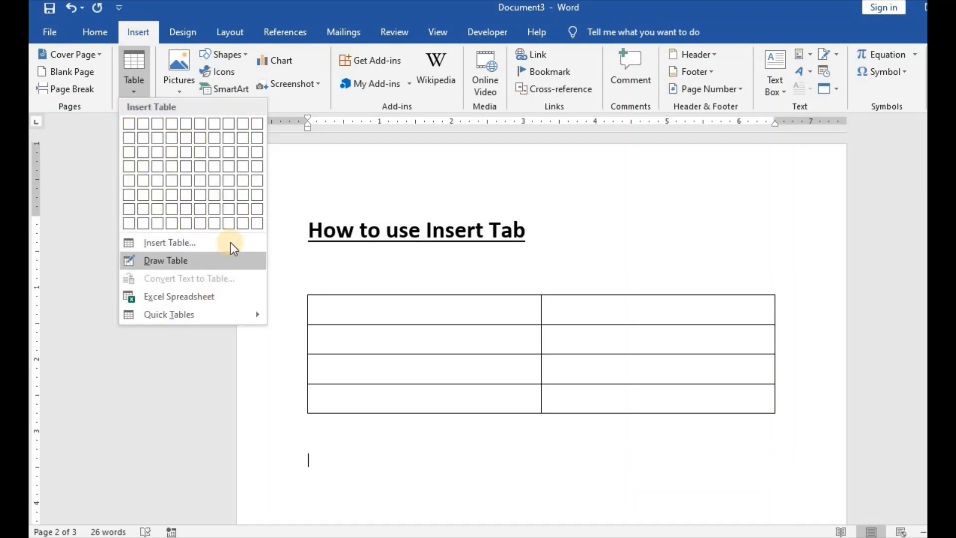
pyautogui.click(174, 244)
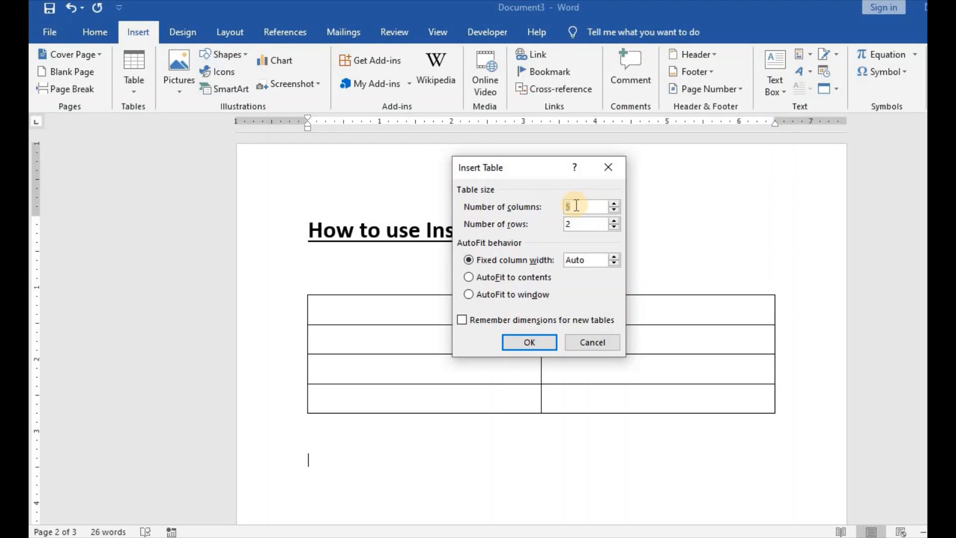
pyautogui.write('3')
pyautogui.doubleClick(577, 223)
pyautogui.moveTo(572, 224); pyautogui.dragTo(565, 224)
pyautogui.write('4')
pyautogui.click(527, 343)
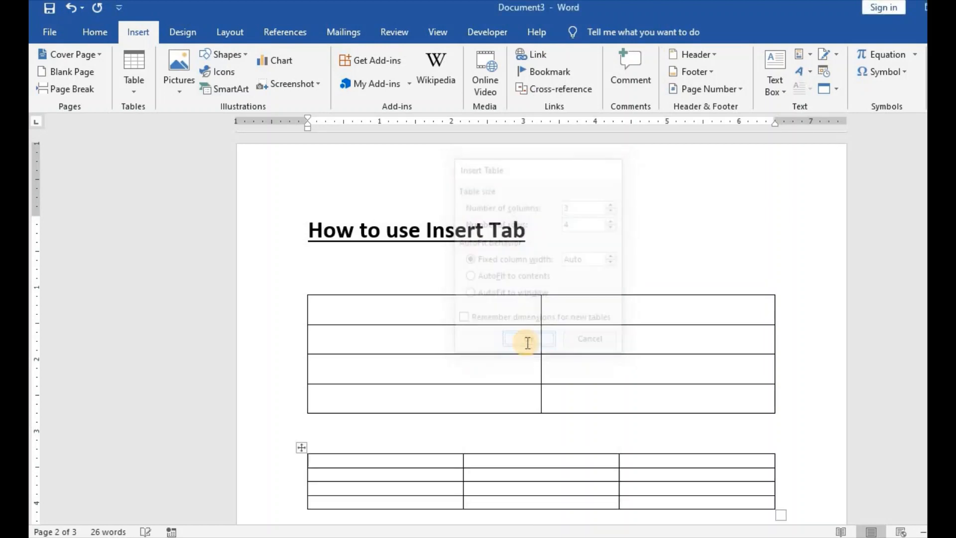
# Step: Enlarge the three-column table so its rows are about as tall as those of the first table
pyautogui.scroll(-4, 868, 292)
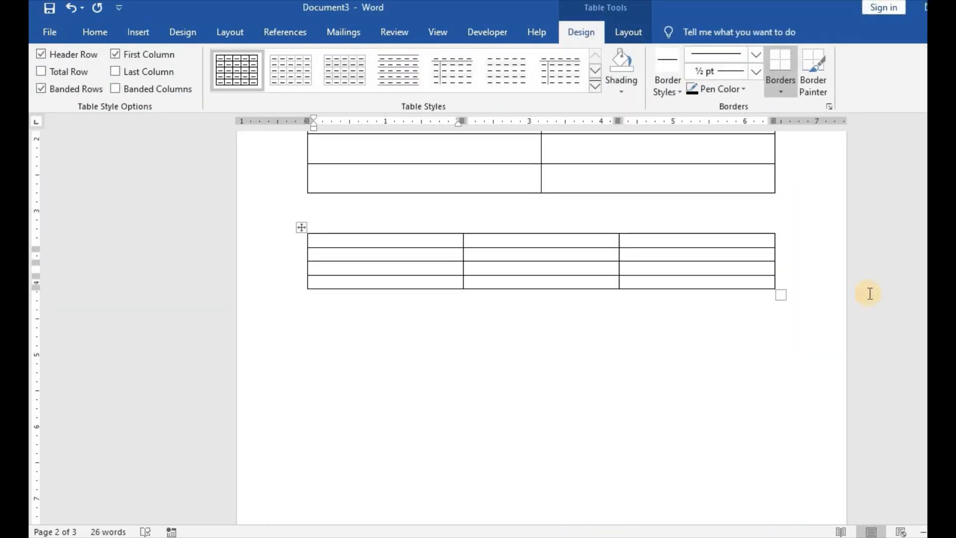
pyautogui.moveTo(779, 326); pyautogui.dragTo(778, 359)
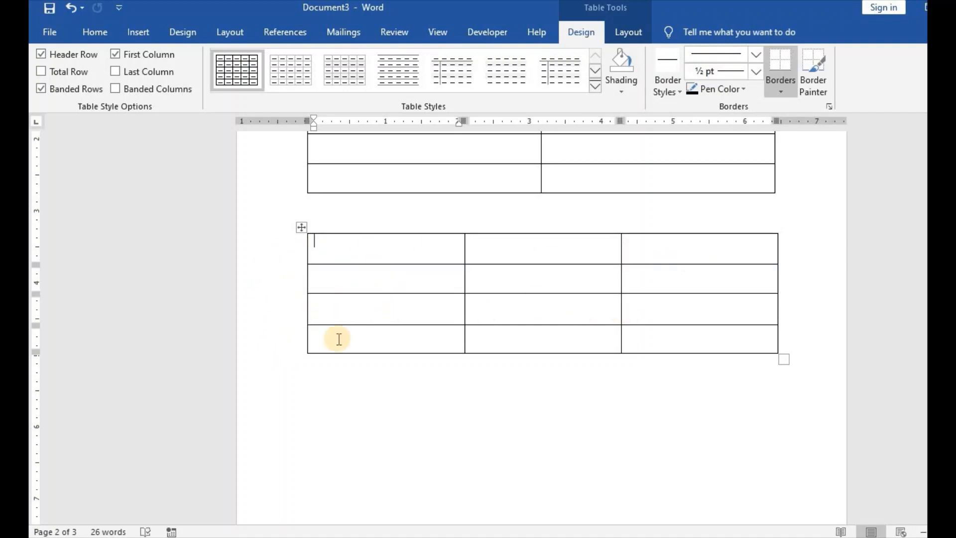
pyautogui.scroll(3, 542, 327)
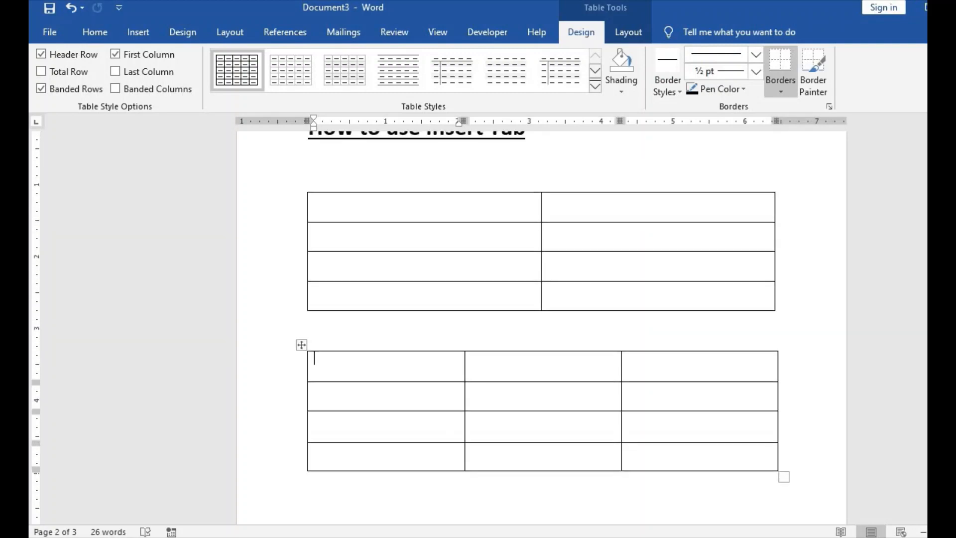
pyautogui.scroll(2, 542, 328)
pyautogui.scroll(-2, 542, 328)
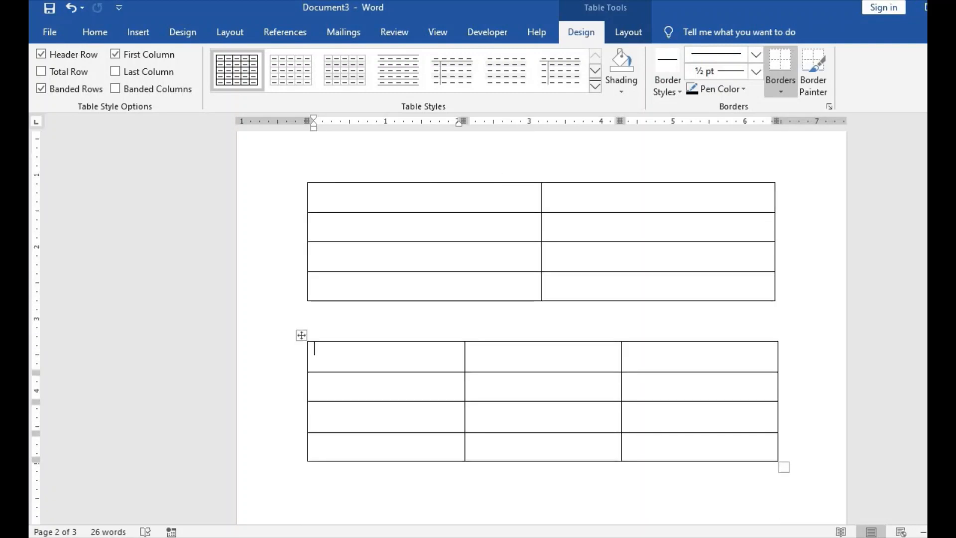
pyautogui.scroll(2, 542, 327)
pyautogui.scroll(-1, 542, 327)
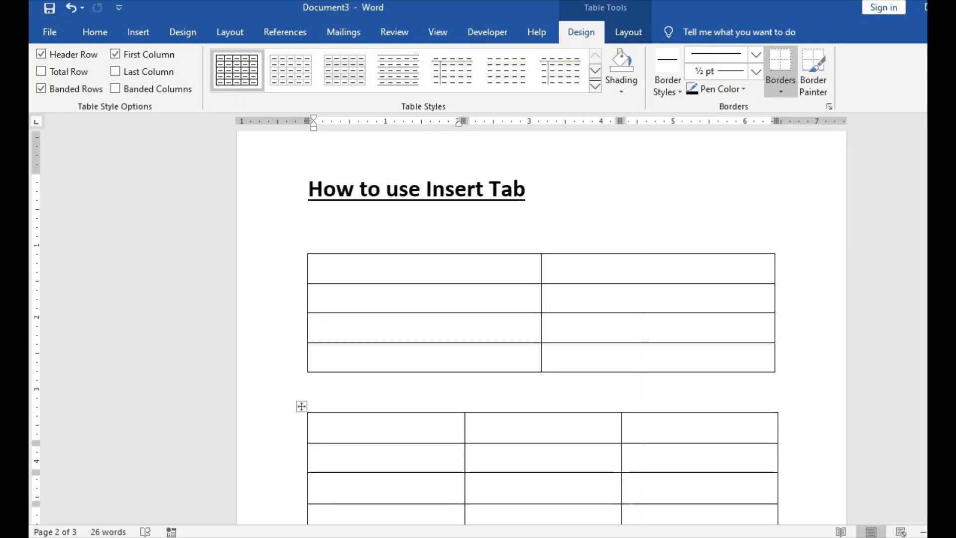
pyautogui.click(132, 33)
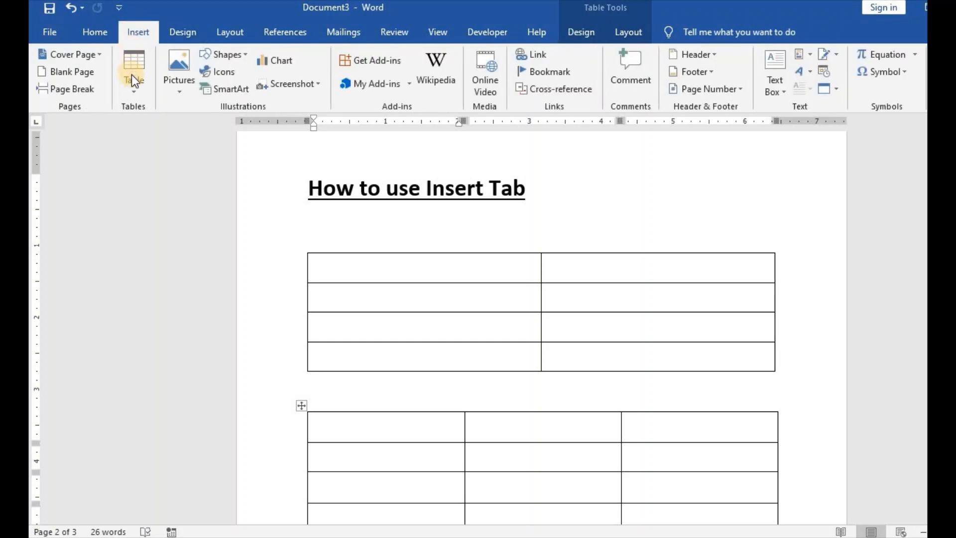
pyautogui.click(133, 90)
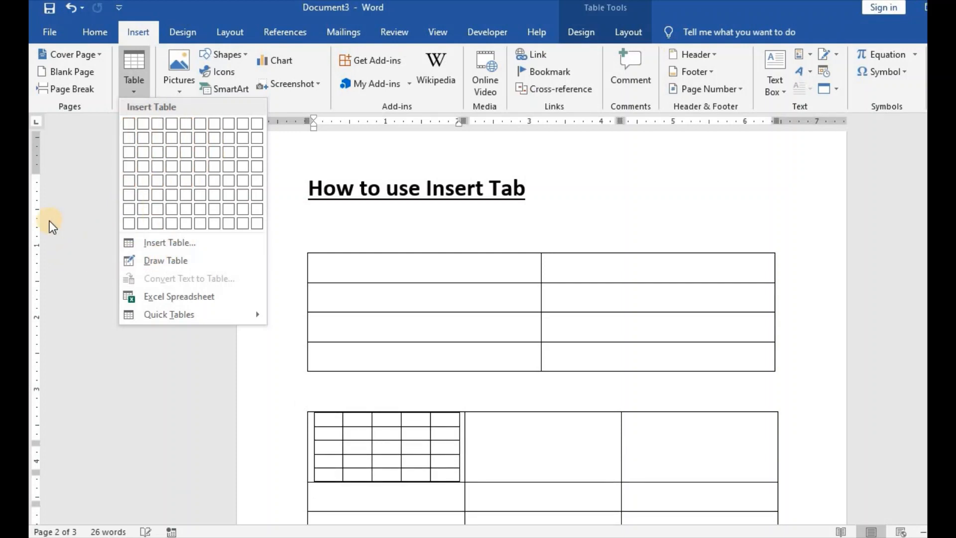
pyautogui.click(63, 209)
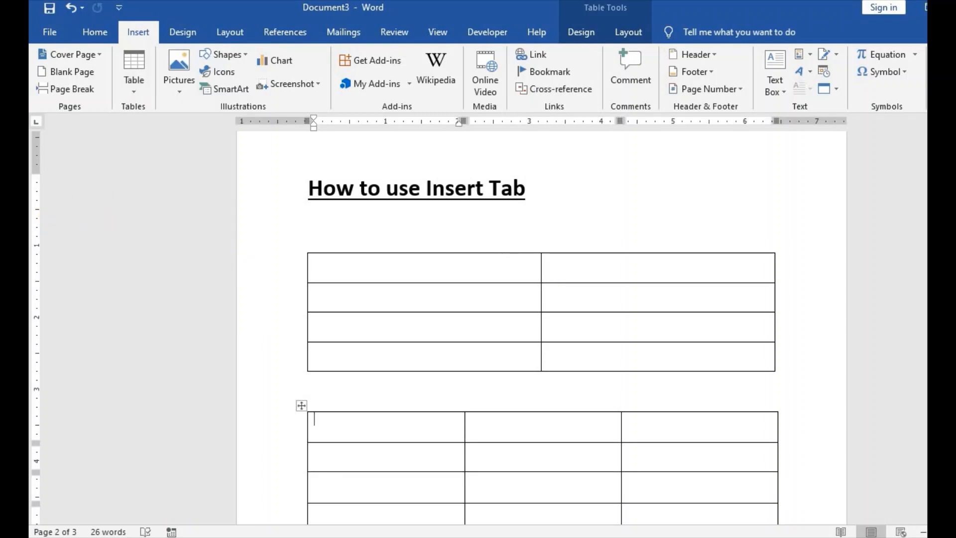
# Step: Enter the headers "Fruits" and "Countries" in the top row of the two-column table
pyautogui.scroll(3, 542, 326)
pyautogui.scroll(-2, 542, 326)
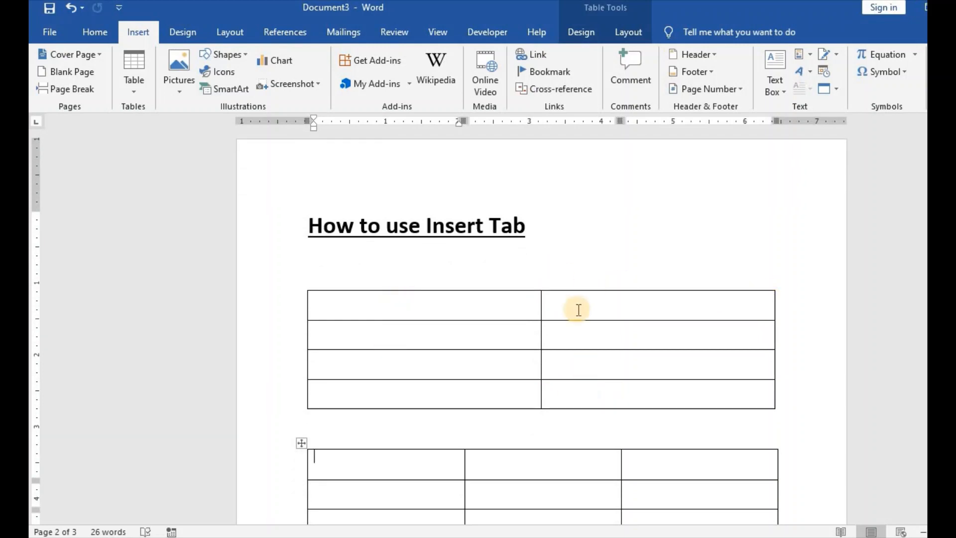
pyautogui.click(375, 306)
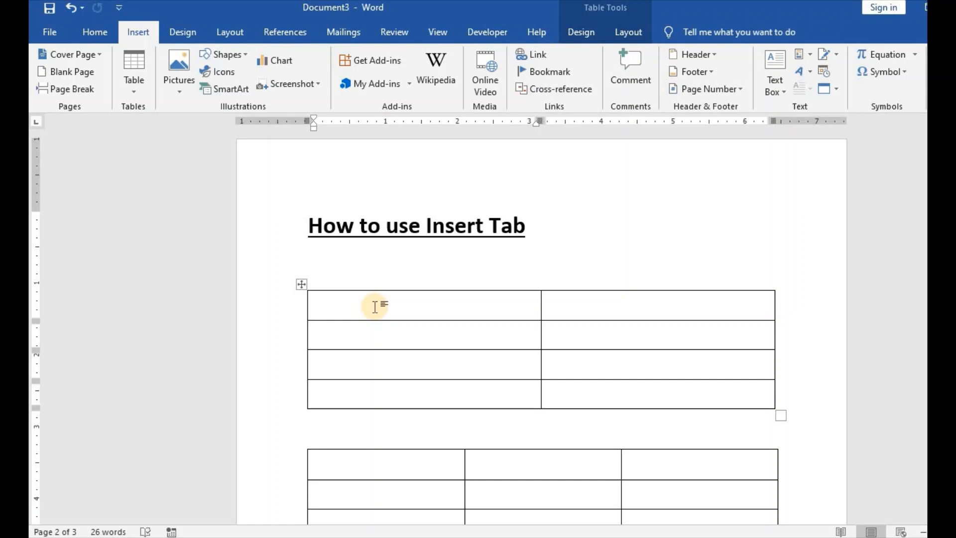
pyautogui.write('Fruits')
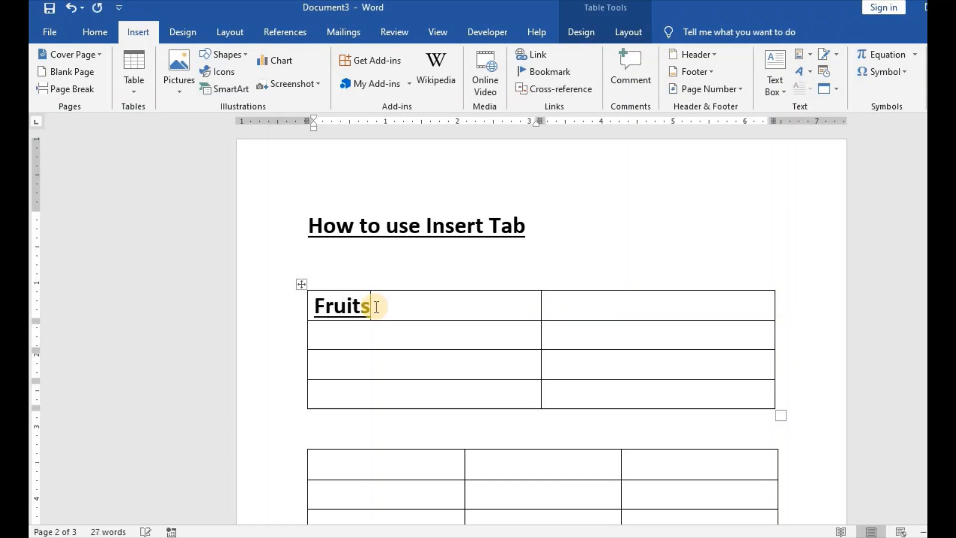
pyautogui.press('Tab')
pyautogui.write('Cout')
pyautogui.press('BackSpace')
pyautogui.write('n')
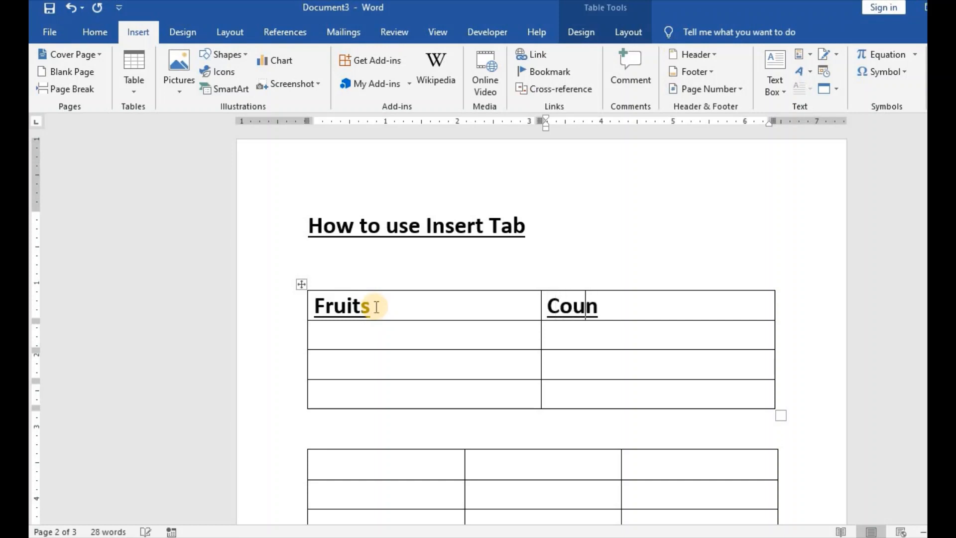
pyautogui.write('tries')
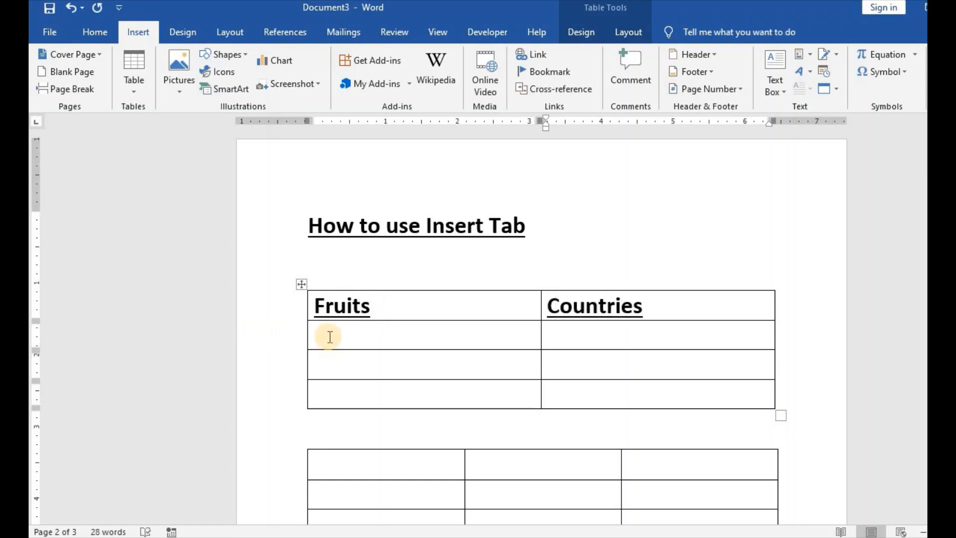
# Step: Fill the cells below "Fruits" with Grapes, Mango and Pineapple
pyautogui.click(329, 337)
pyautogui.write('Grapes')
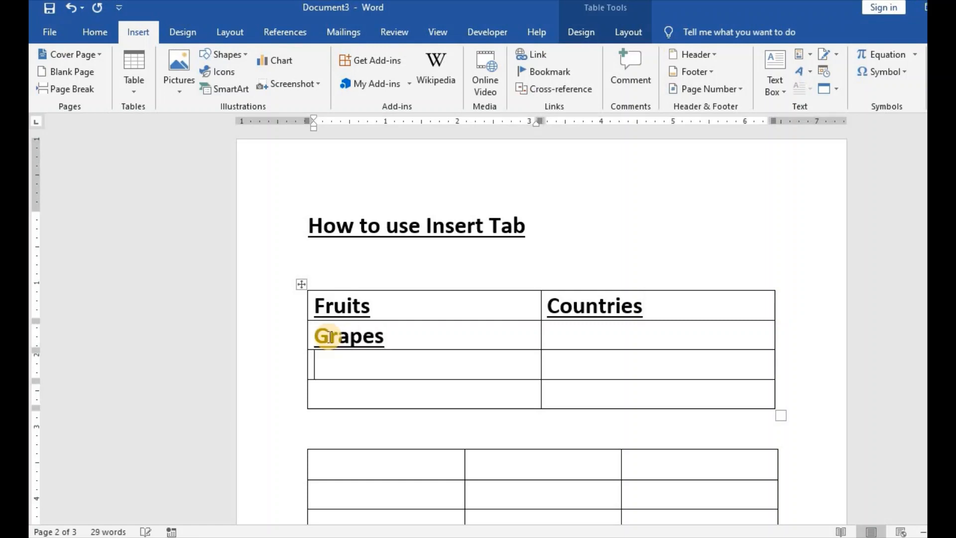
pyautogui.write('Mangoe')
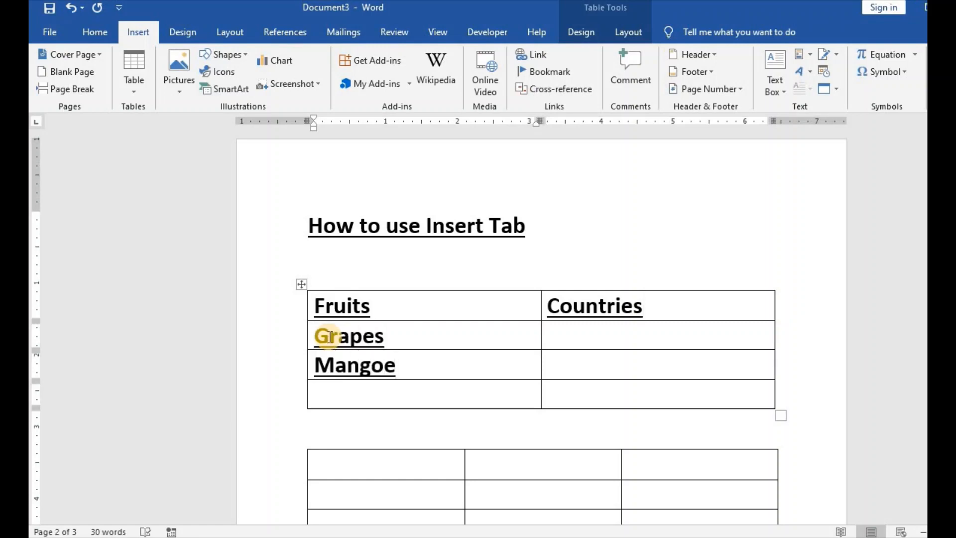
pyautogui.press('BackSpace')
pyautogui.press('Down')
pyautogui.write('Pine')
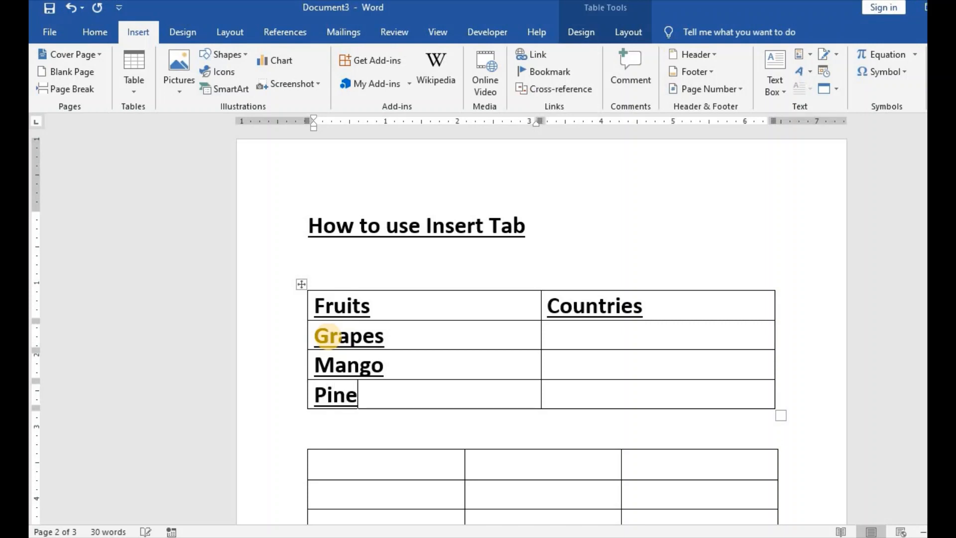
pyautogui.write('apple')
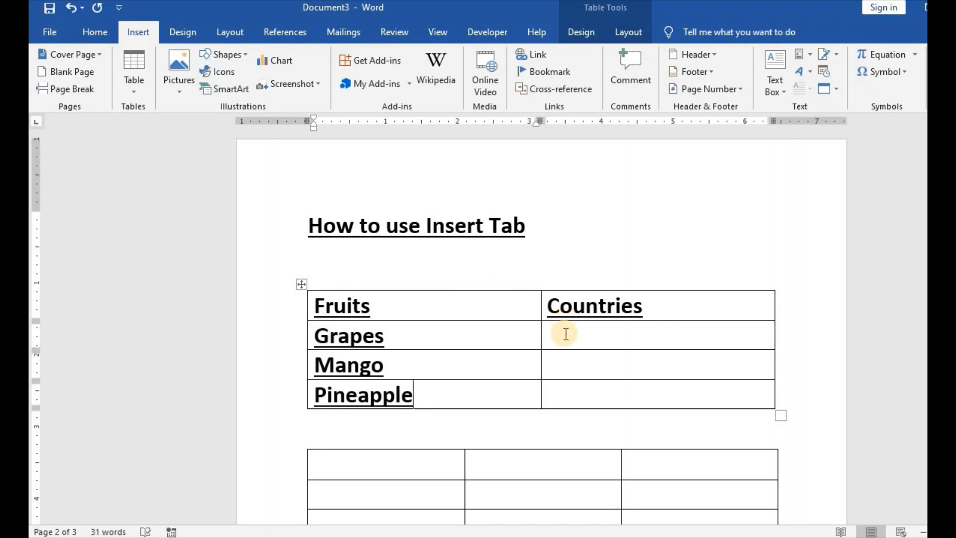
# Step: Fill the cells below "Countries" with Jamaica, Canada and USA
pyautogui.click(566, 334)
pyautogui.write('Jamaica')
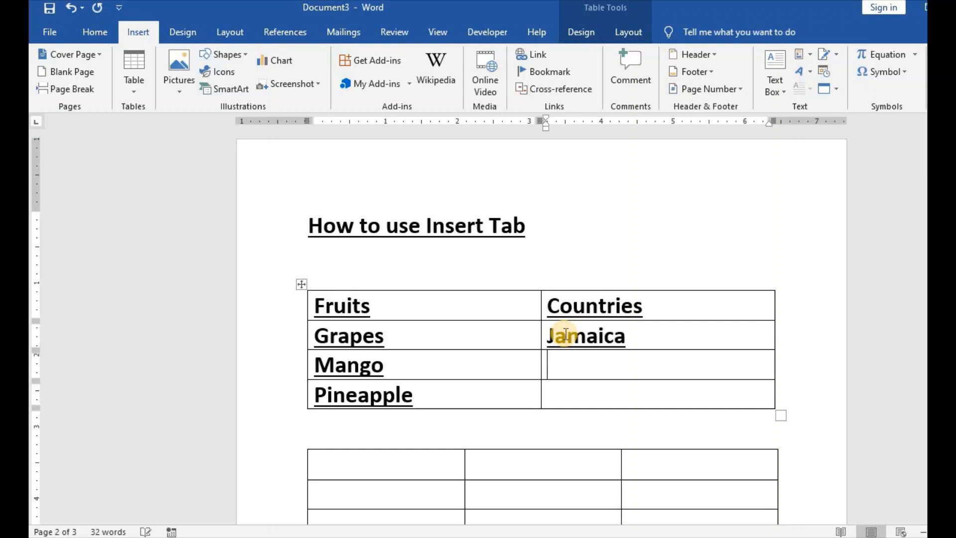
pyautogui.write('Canade')
pyautogui.press('BackSpace')
pyautogui.write('a')
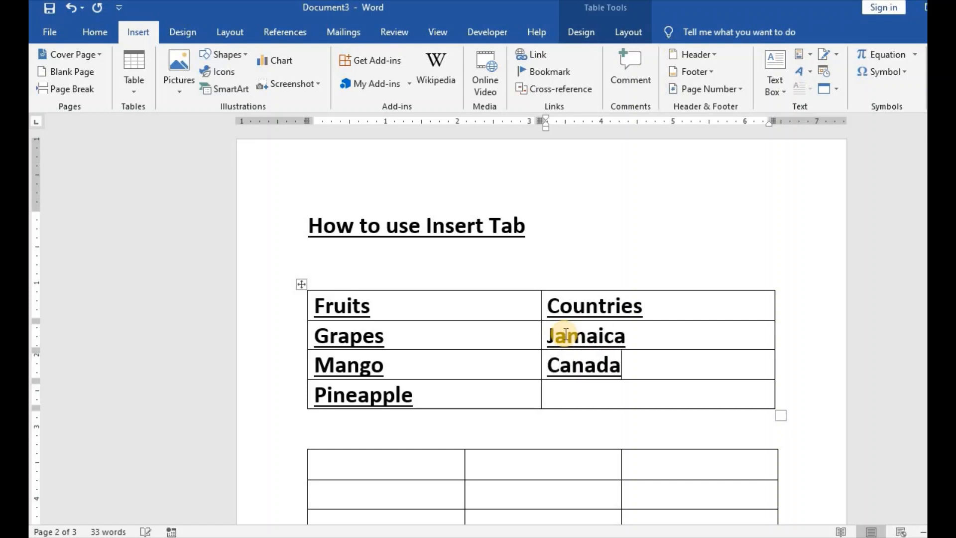
pyautogui.write('USA')
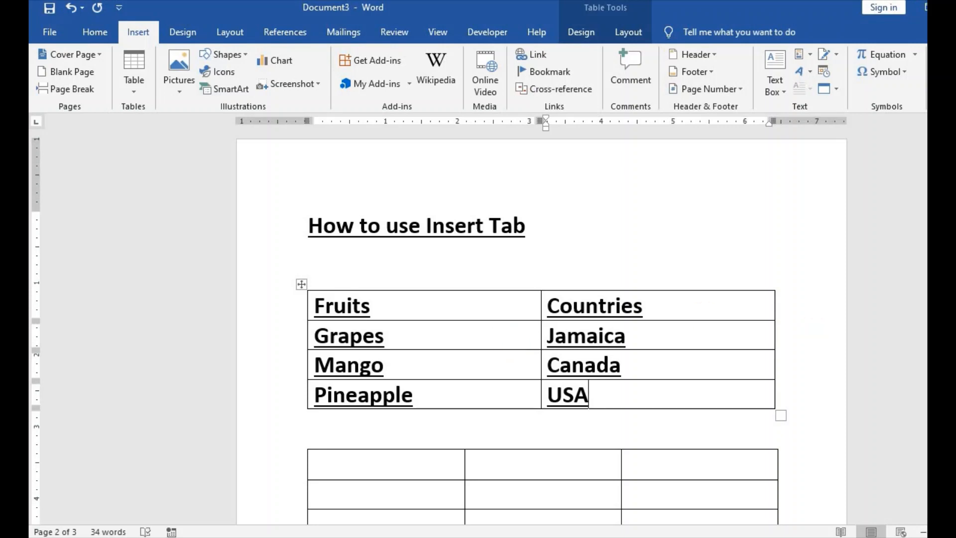
# Step: Shade all cells of the Fruits and Countries table with the standard yellow
pyautogui.scroll(-2, 542, 324)
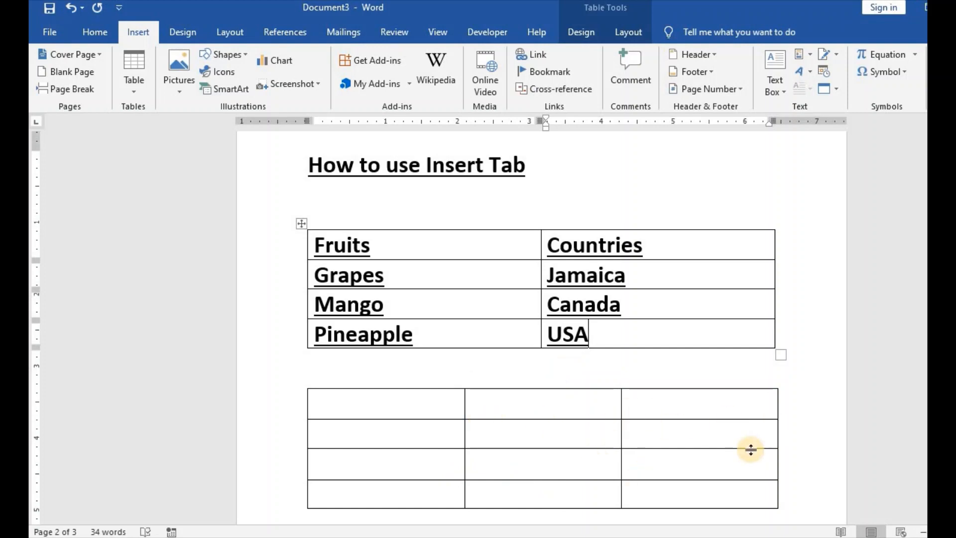
pyautogui.scroll(3, 542, 324)
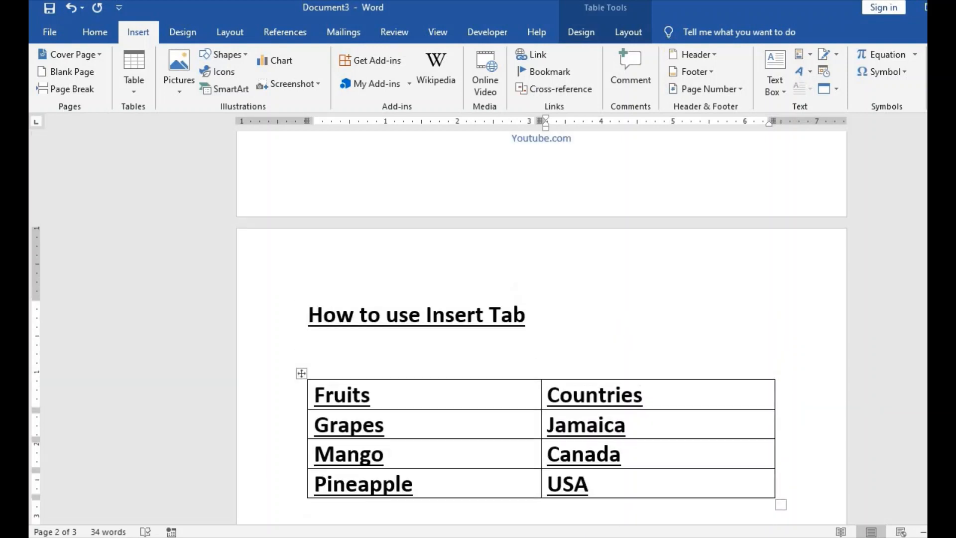
pyautogui.scroll(-1, 541, 324)
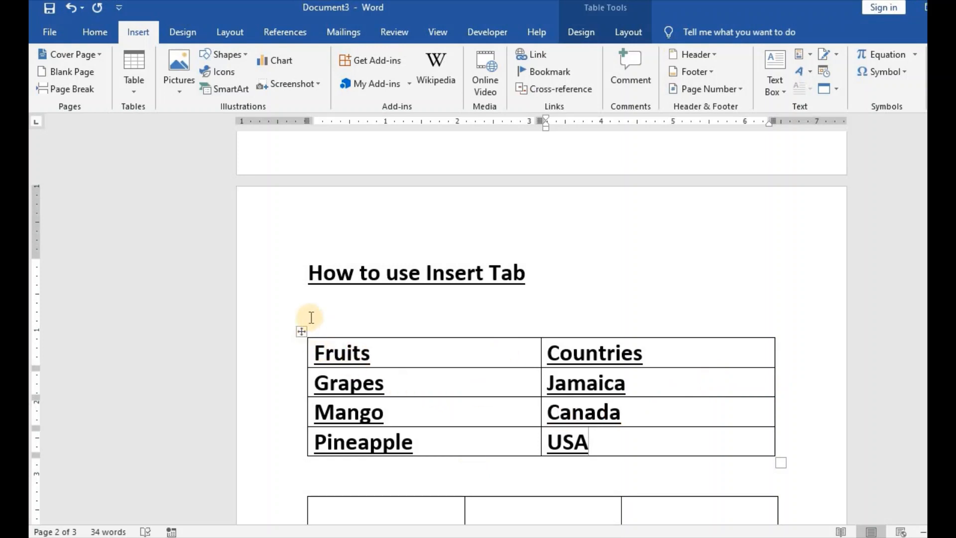
pyautogui.click(300, 331)
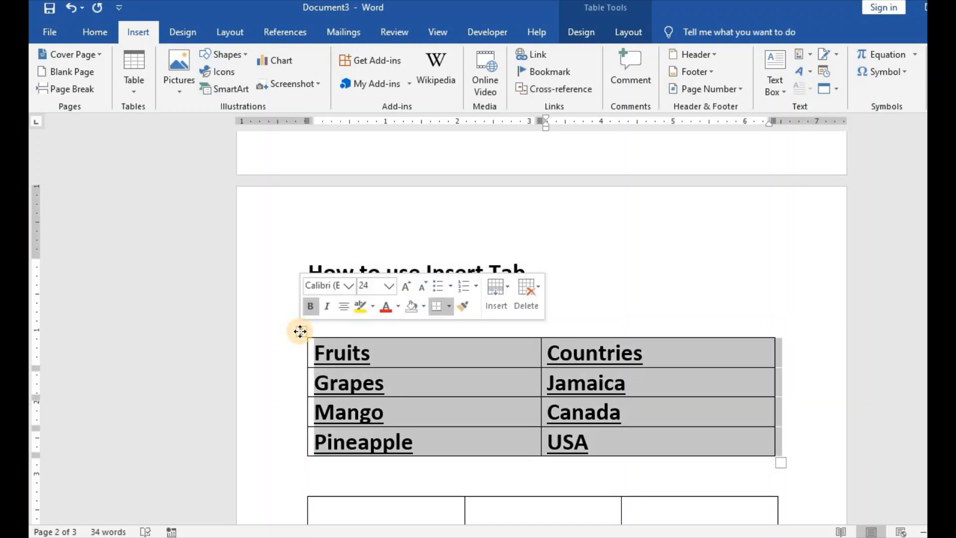
pyautogui.click(440, 380)
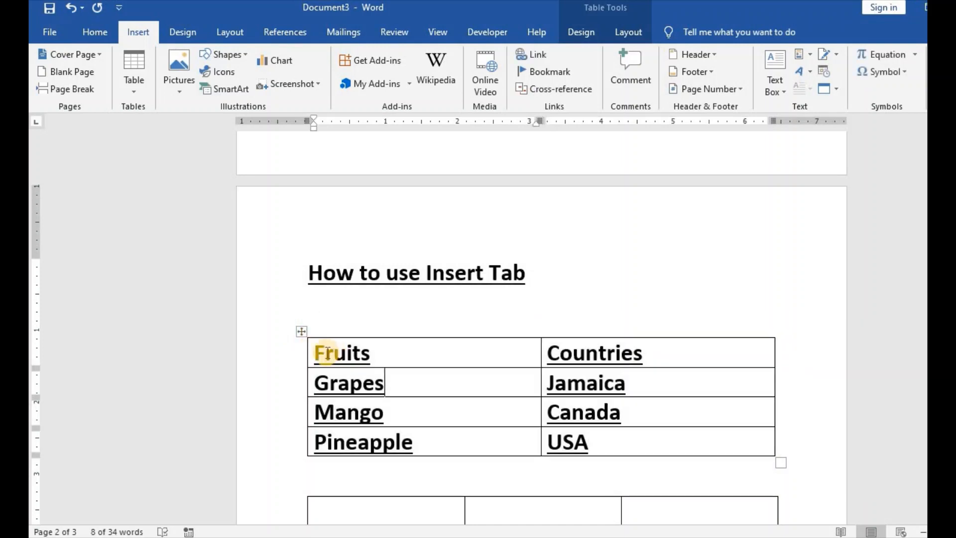
pyautogui.moveTo(310, 349)
pyautogui.mouseDown()
pyautogui.moveTo(464, 425)
pyautogui.moveTo(633, 436)
pyautogui.mouseUp()
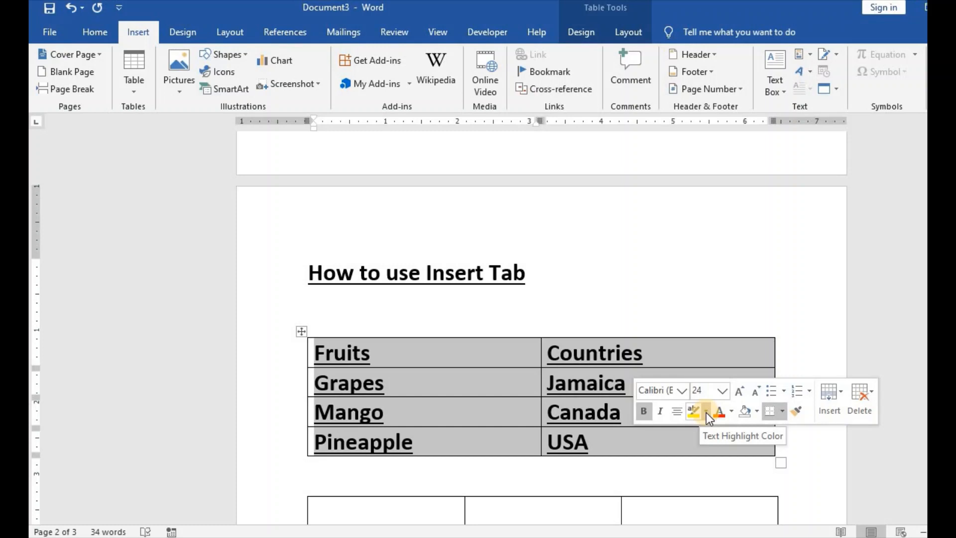
pyautogui.click(756, 411)
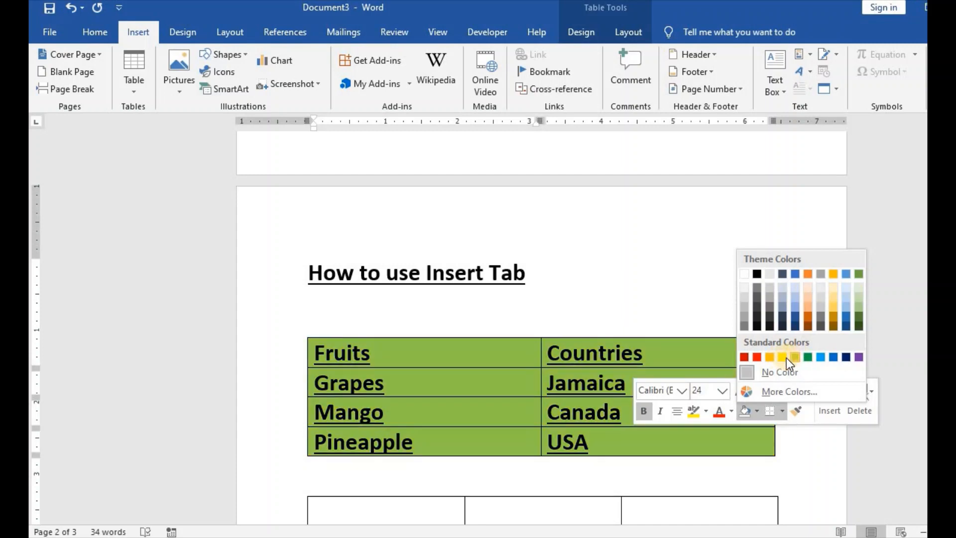
pyautogui.click(782, 357)
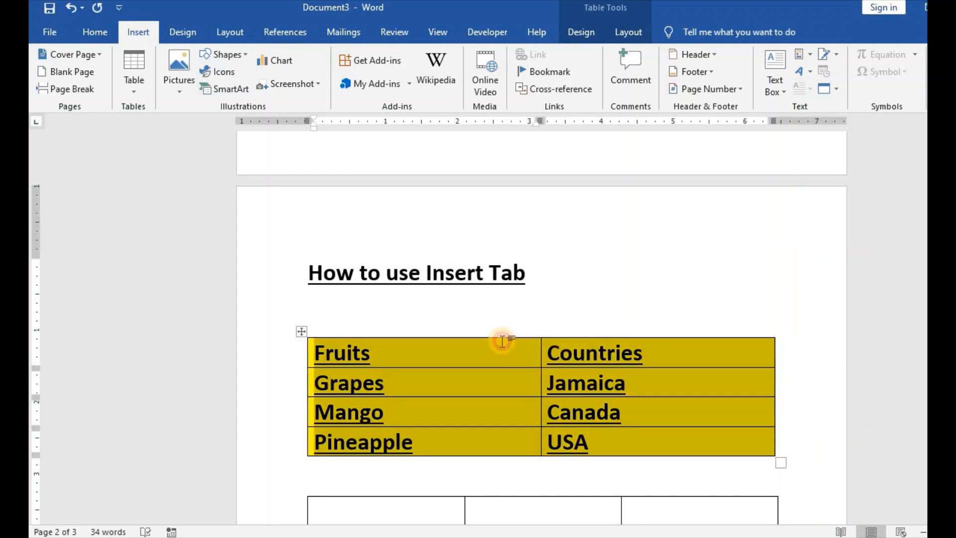
pyautogui.click(503, 342)
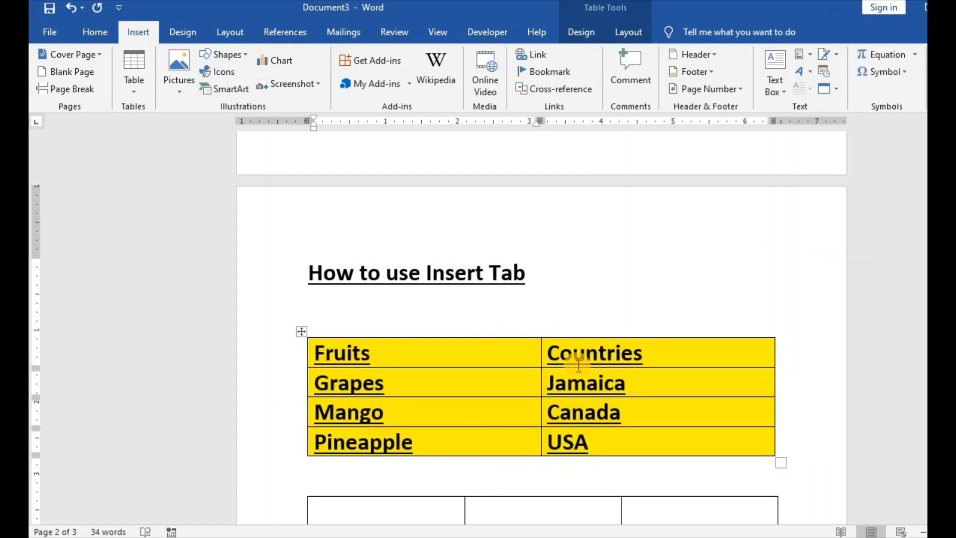
# Step: Change the shading of the whole Countries column to the standard light blue
pyautogui.moveTo(551, 345); pyautogui.dragTo(606, 452)
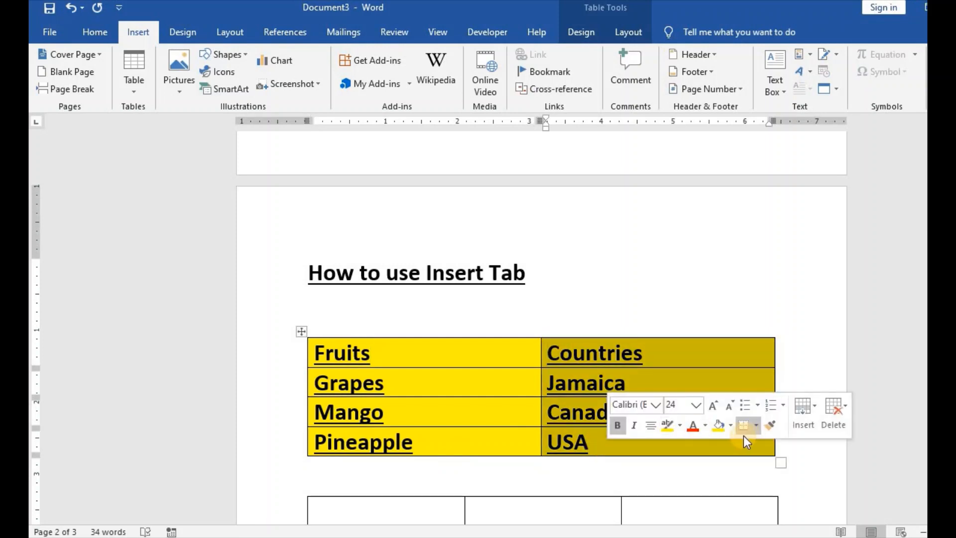
pyautogui.click(731, 426)
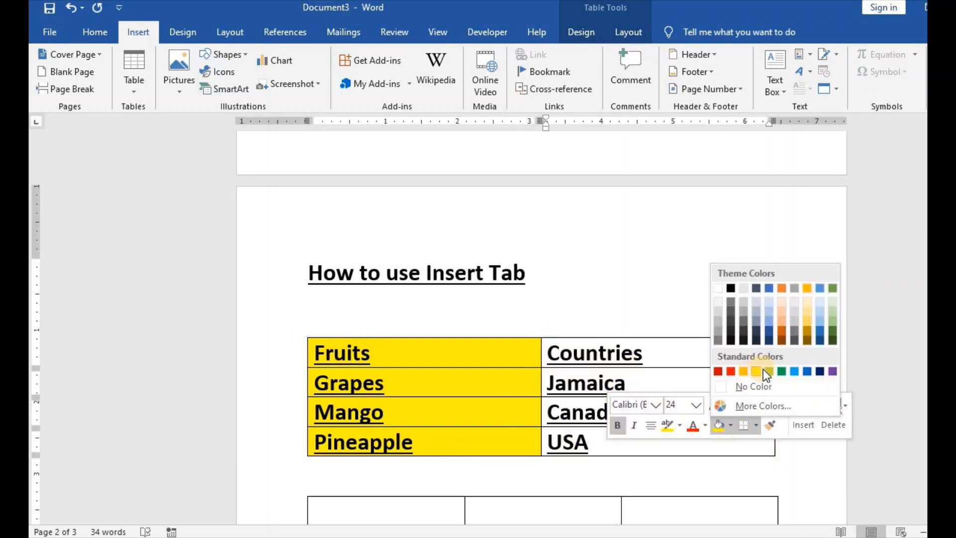
pyautogui.click(793, 371)
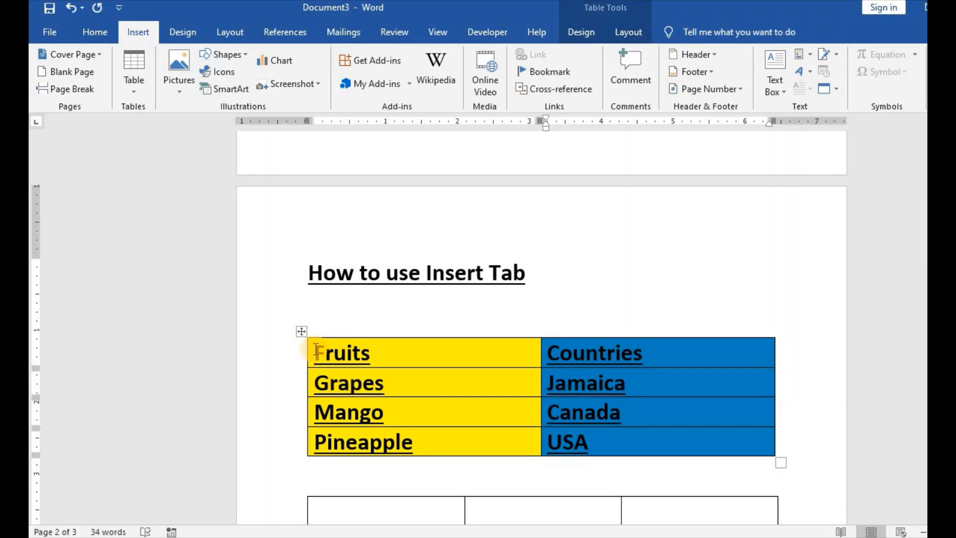
# Step: Give the header row's text a red font color and a dark blue text highlight
pyautogui.moveTo(317, 350); pyautogui.dragTo(719, 365)
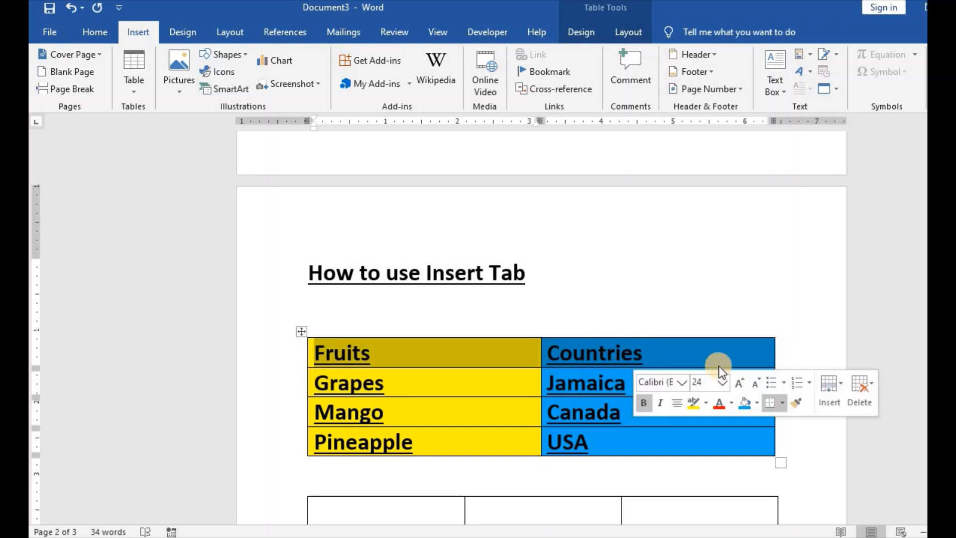
pyautogui.click(728, 404)
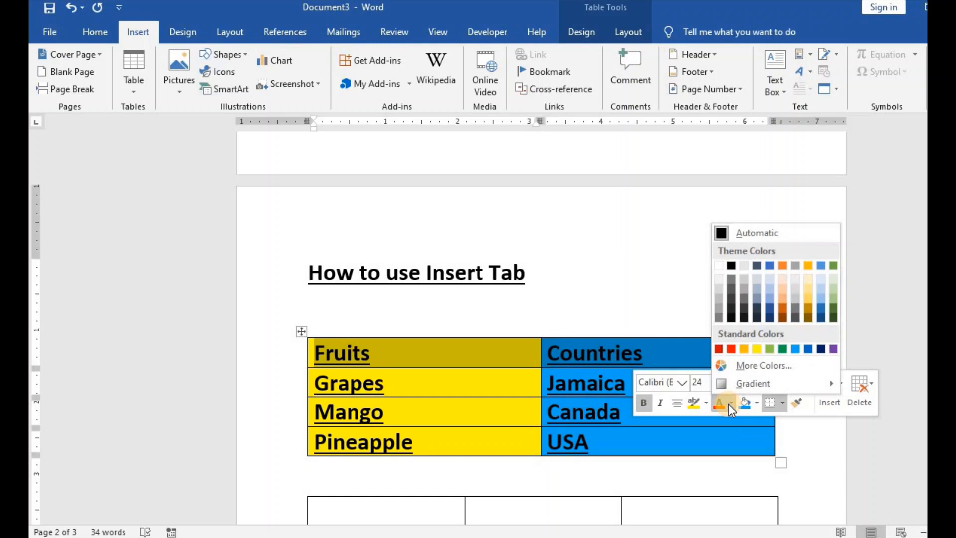
pyautogui.click(734, 348)
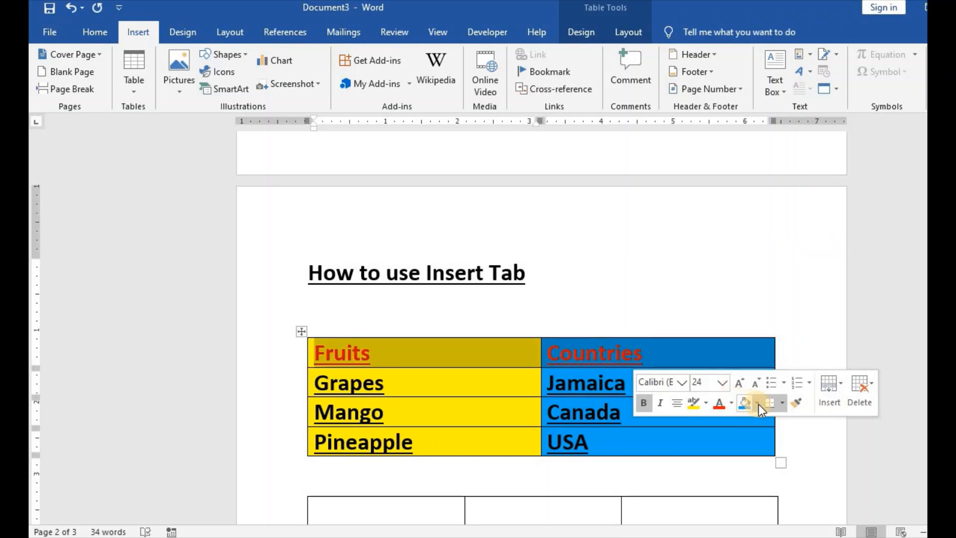
pyautogui.click(706, 403)
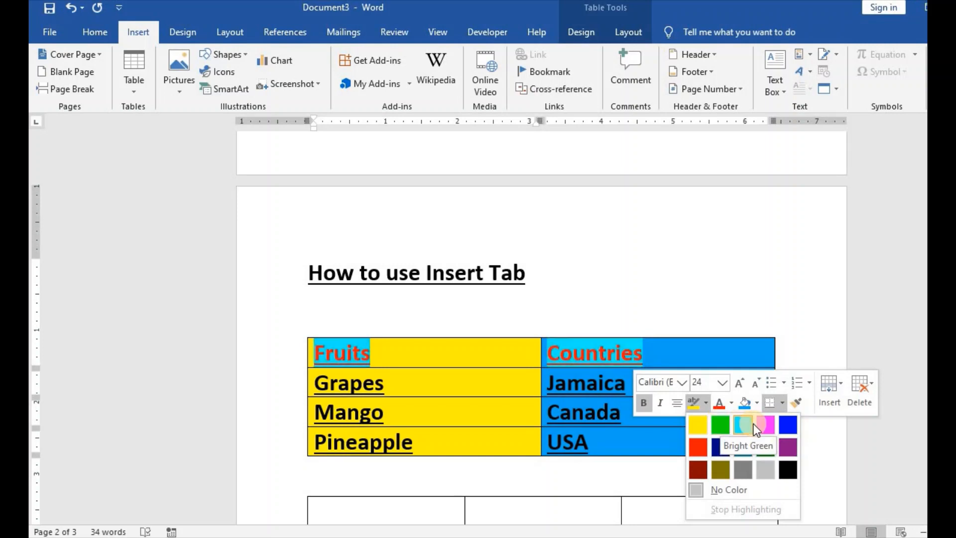
pyautogui.click(723, 447)
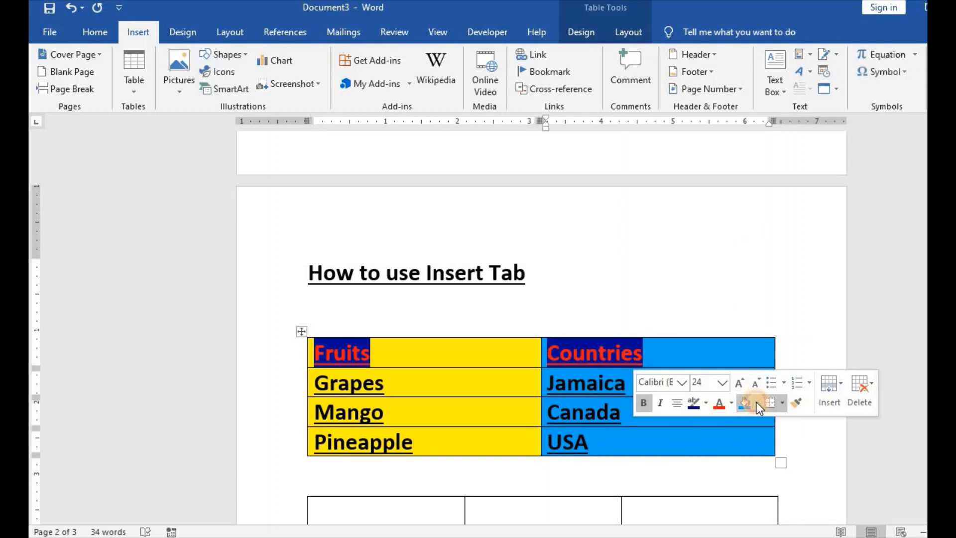
# Step: Shade the "Countries" header cell with the standard purple
pyautogui.click(757, 402)
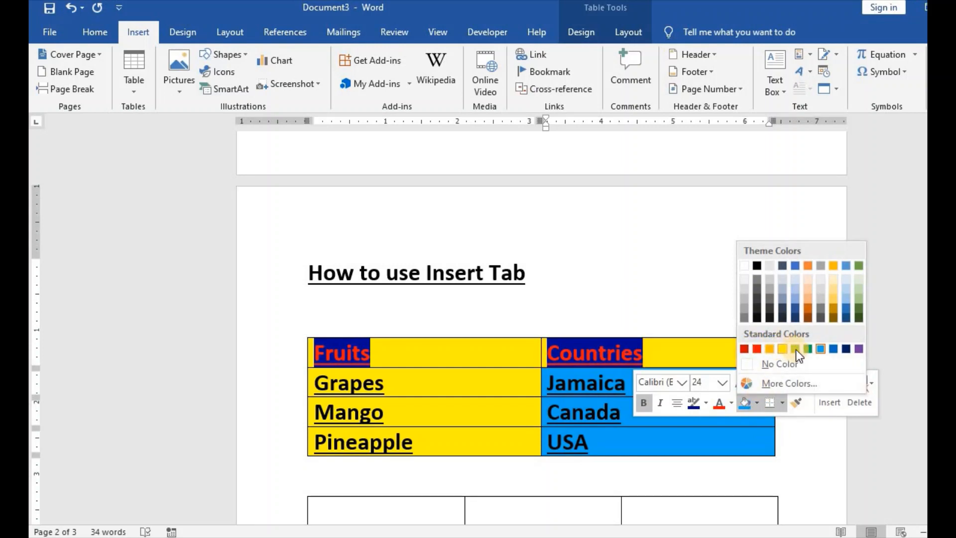
pyautogui.click(856, 349)
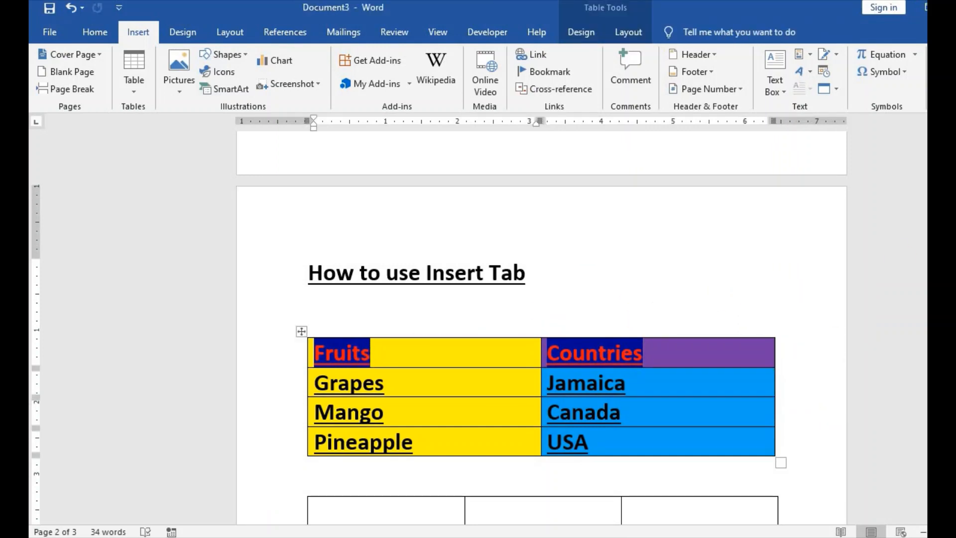
pyautogui.scroll(3, 541, 328)
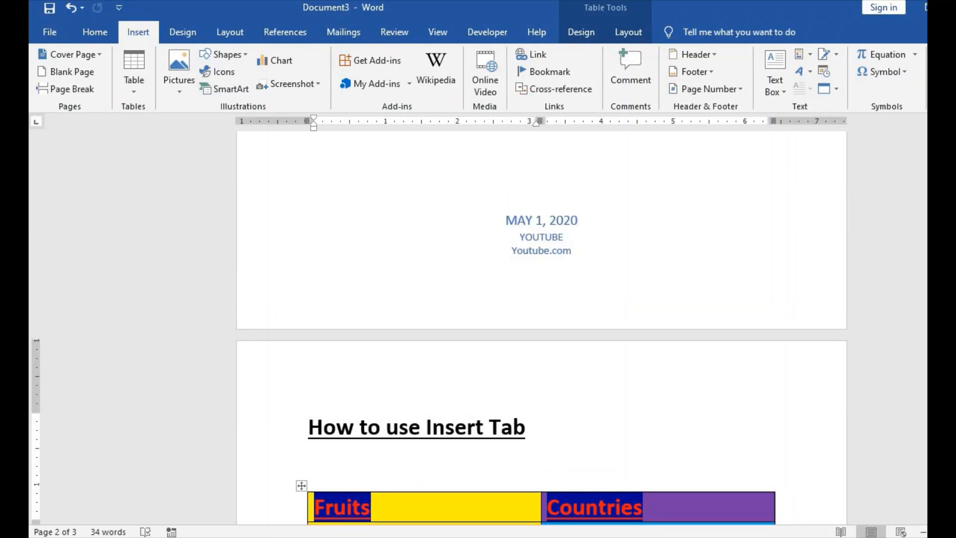
pyautogui.scroll(-3, 541, 329)
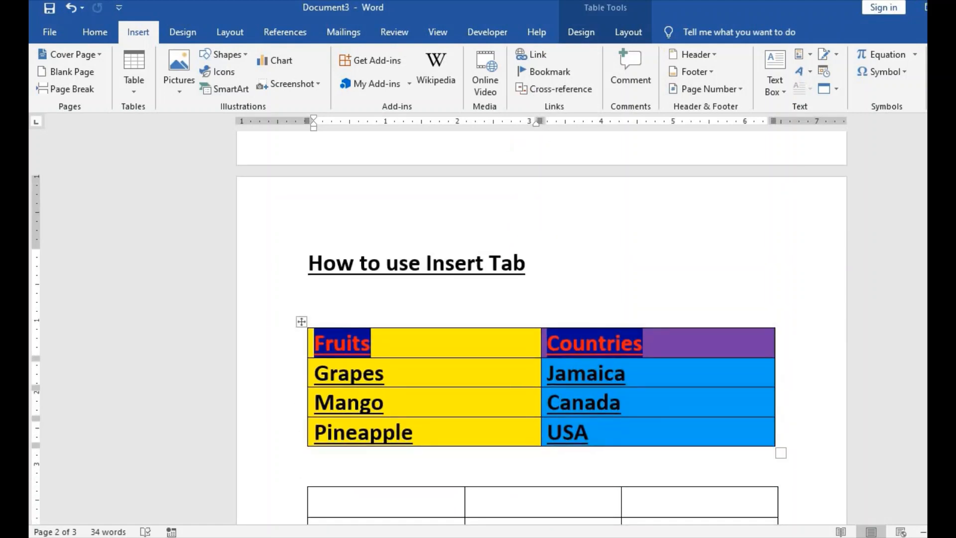